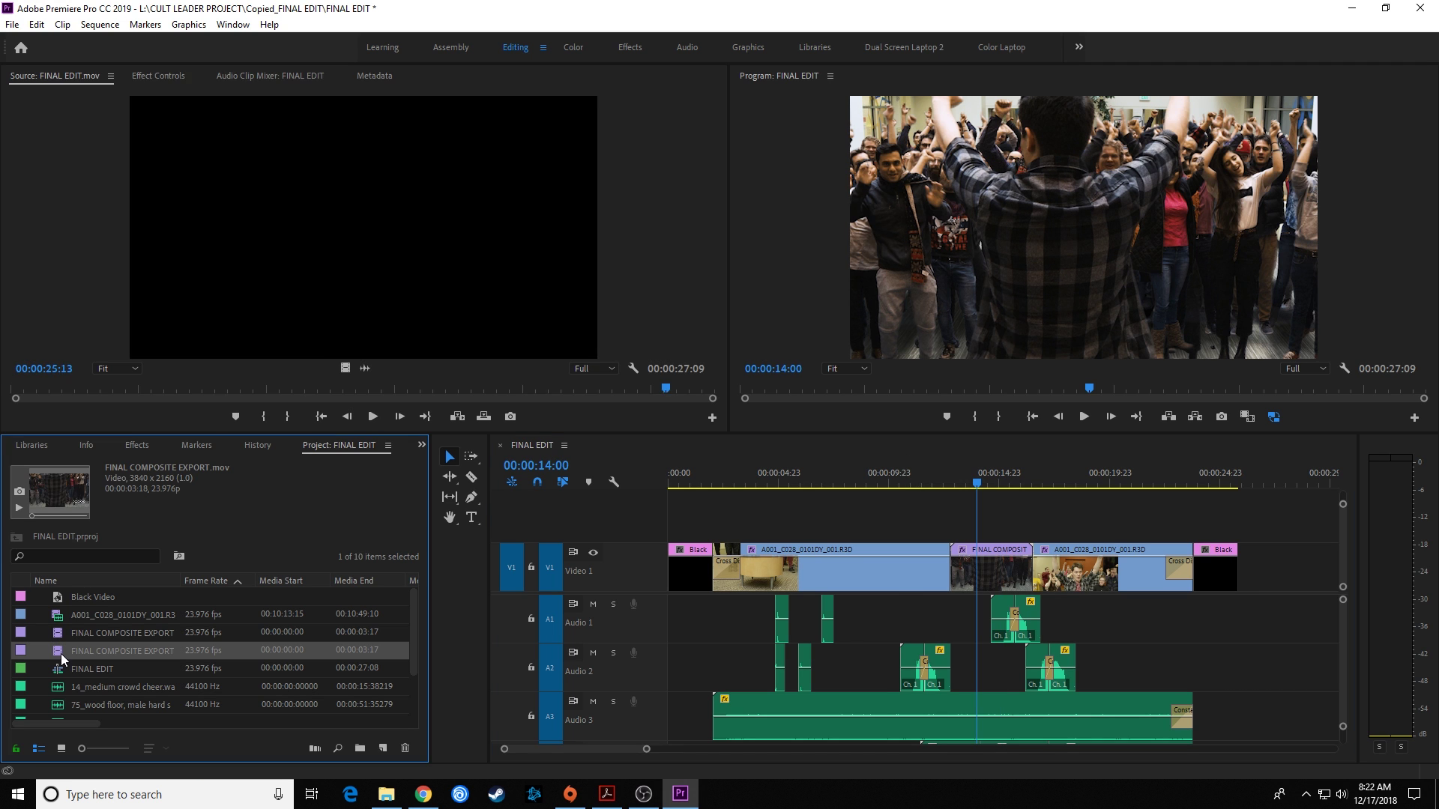
- Append FINAL COMPOSITE EXPORT.mov to the end of V1 after the Black Video, then play back the ending
double_click(62, 658)
drag(62, 658, 1266, 560)
drag(1256, 483, 1288, 487)
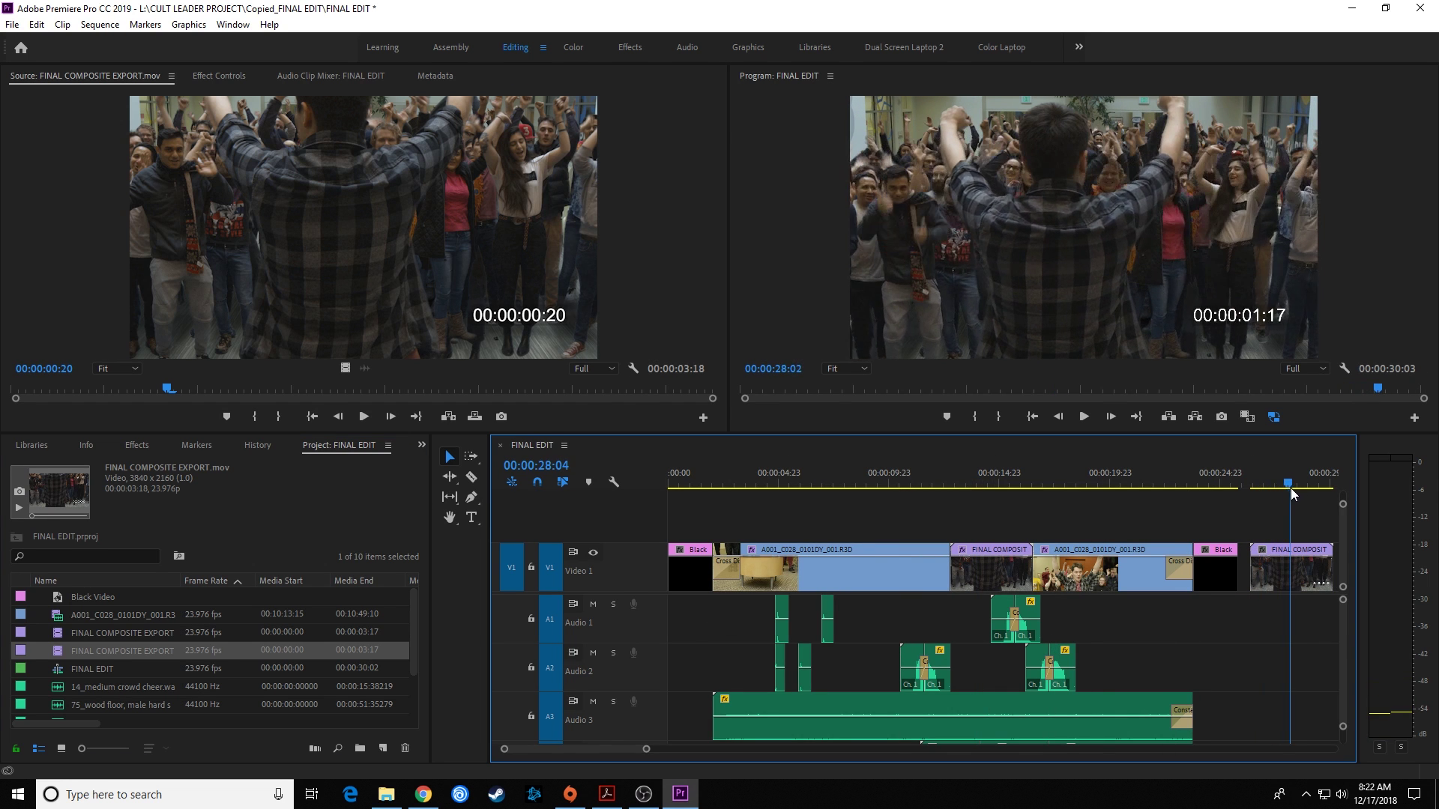
key(=)
key(=)
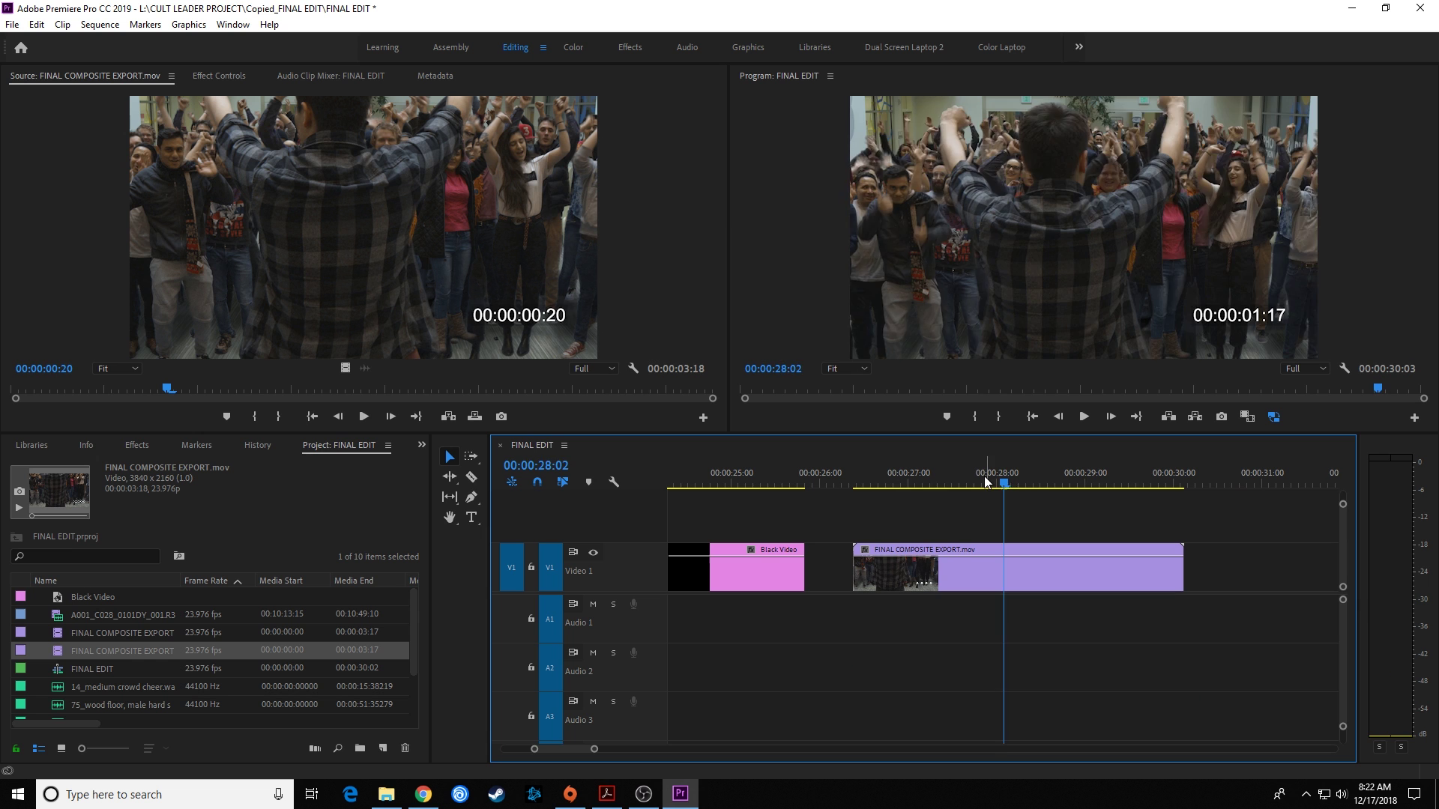
drag(983, 475, 867, 486)
key(space)
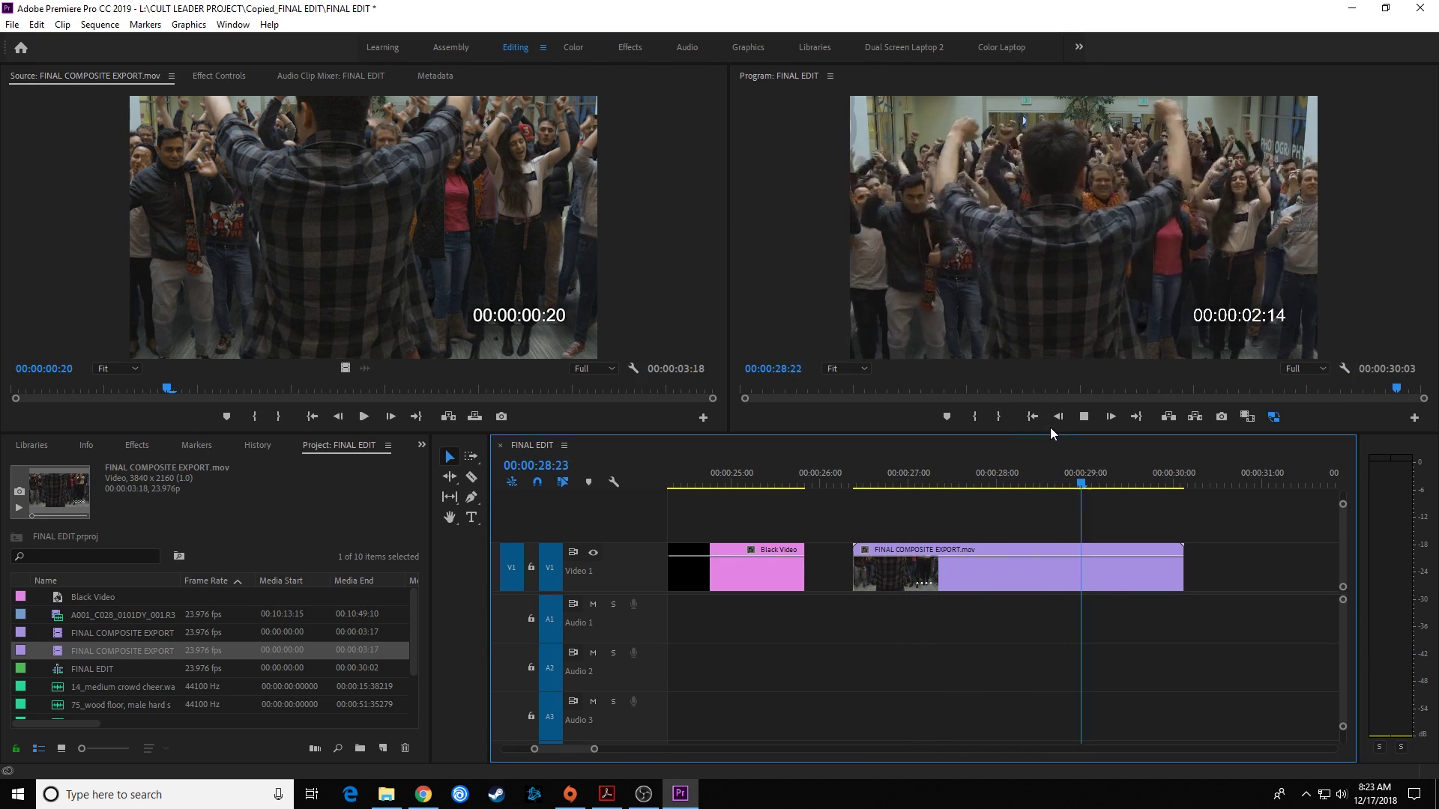
key(space)
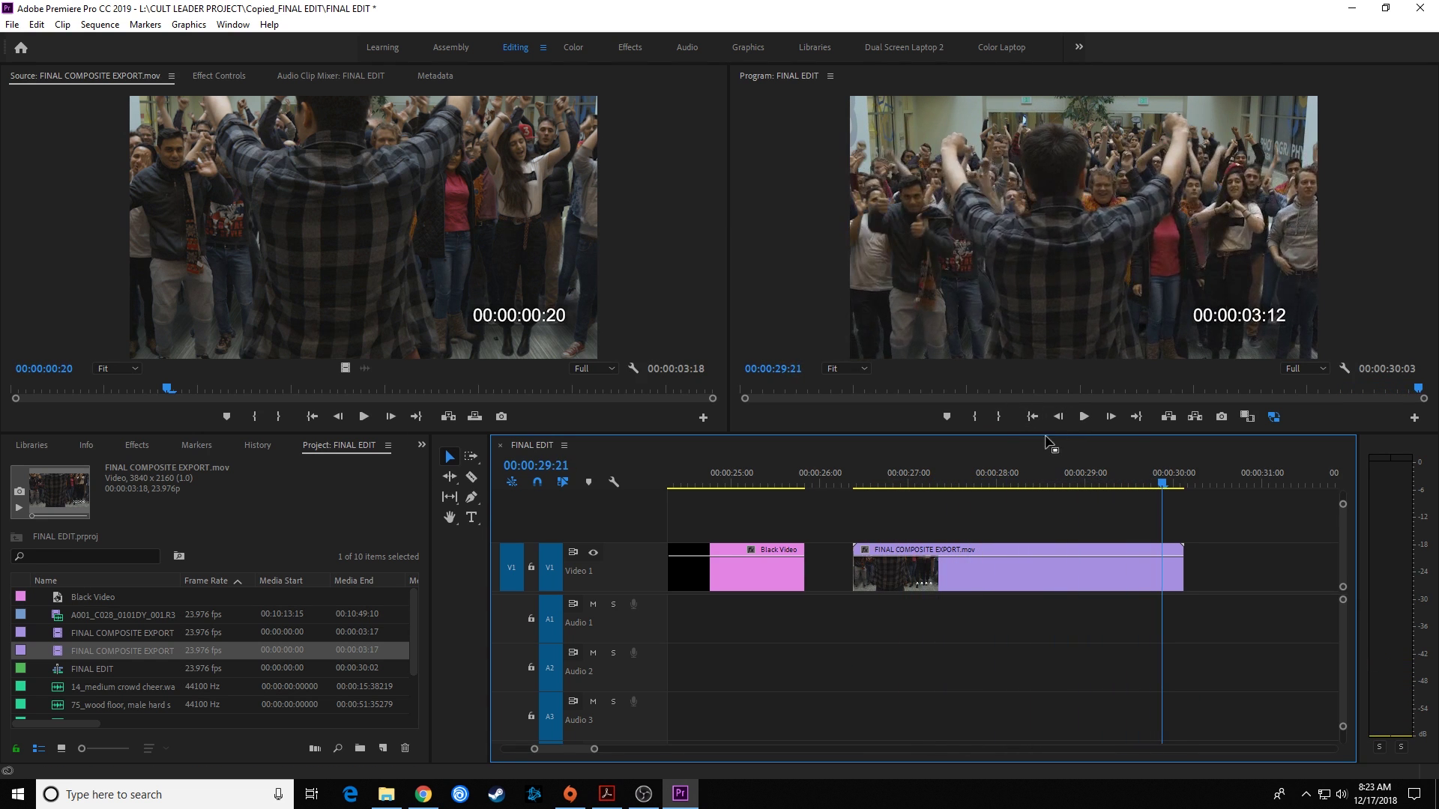
- Grade the FINAL COMPOSITE EXPORT clip in Lumetri Color with Exposure 0.4 and Contrast 56.8
click(571, 48)
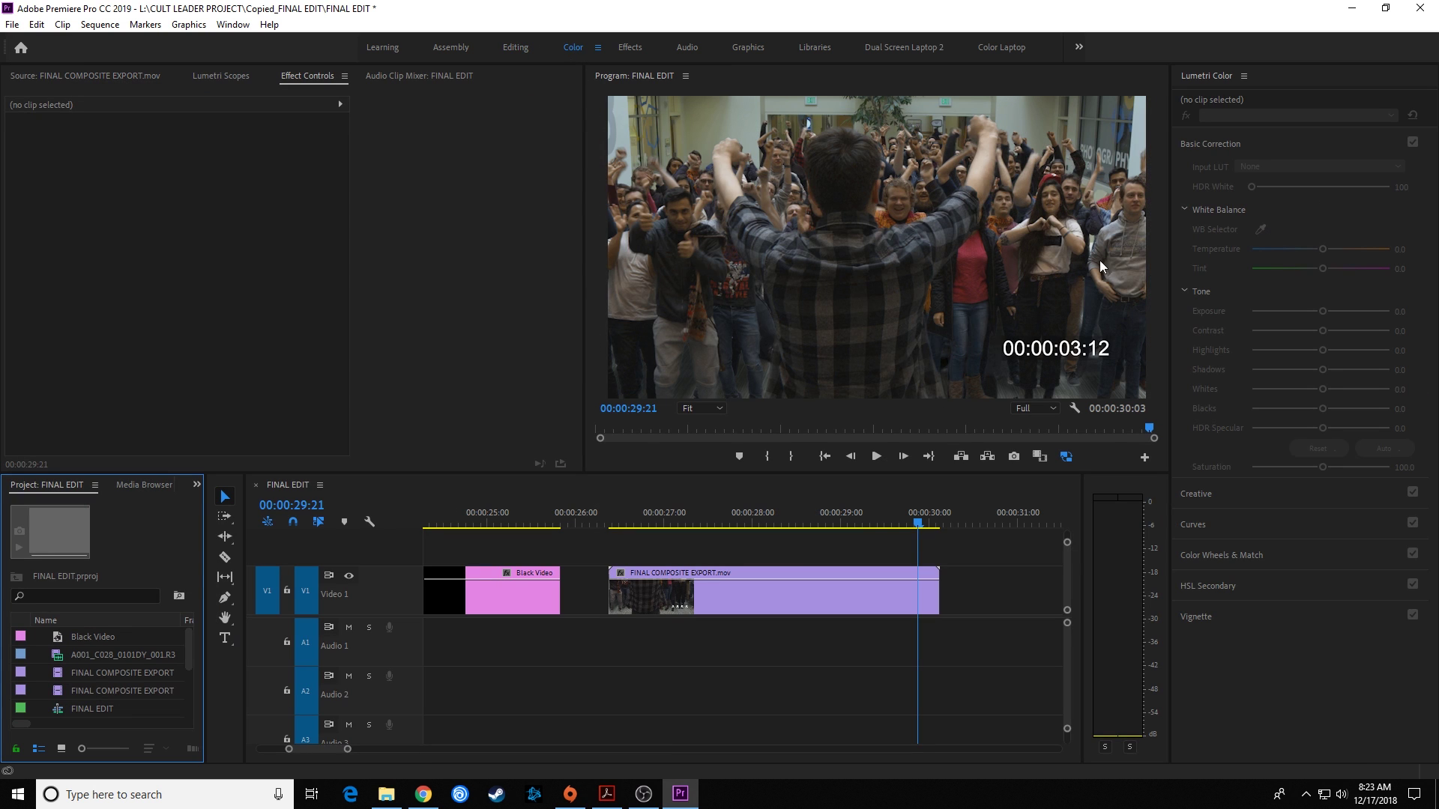
drag(928, 514, 815, 517)
click(772, 582)
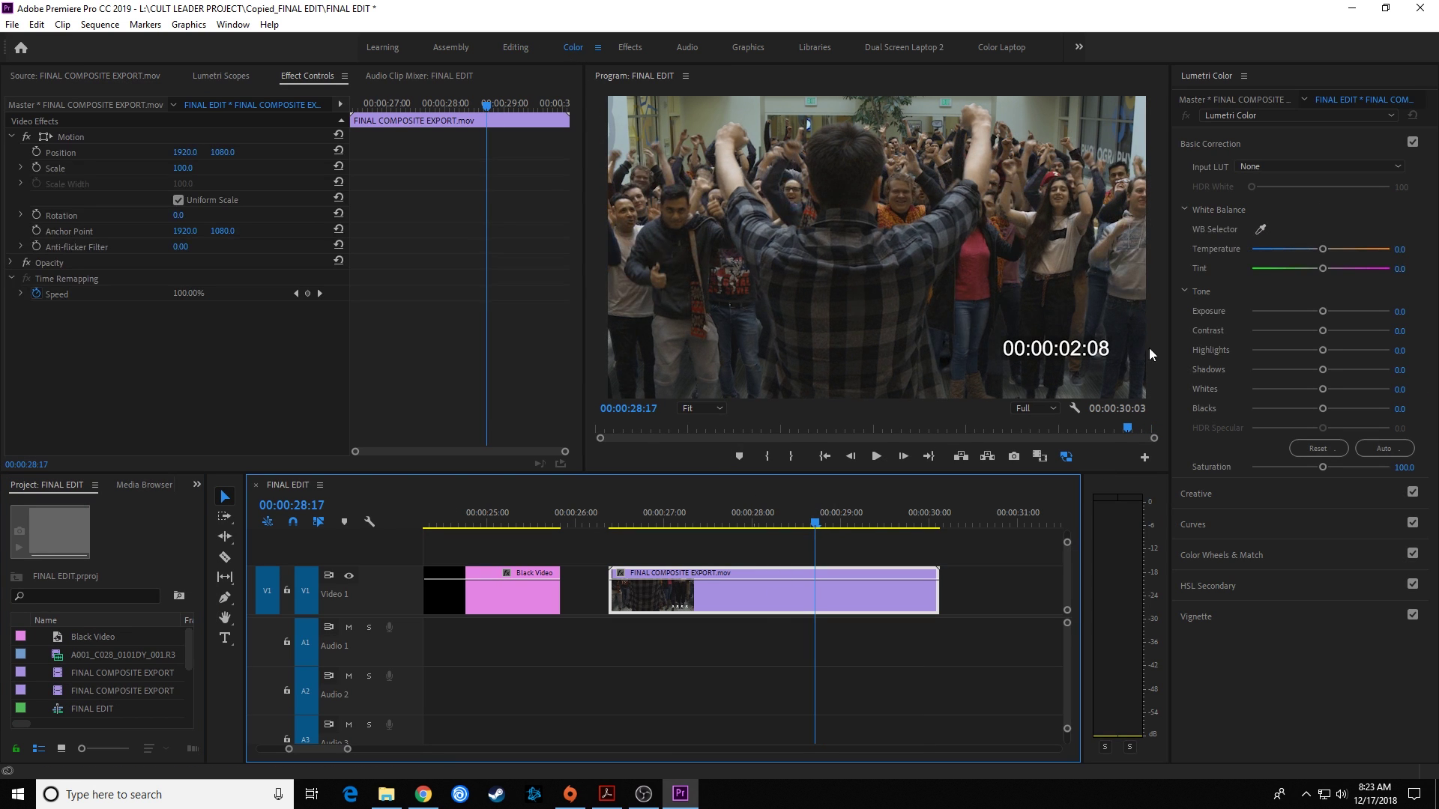
drag(1322, 311, 1360, 334)
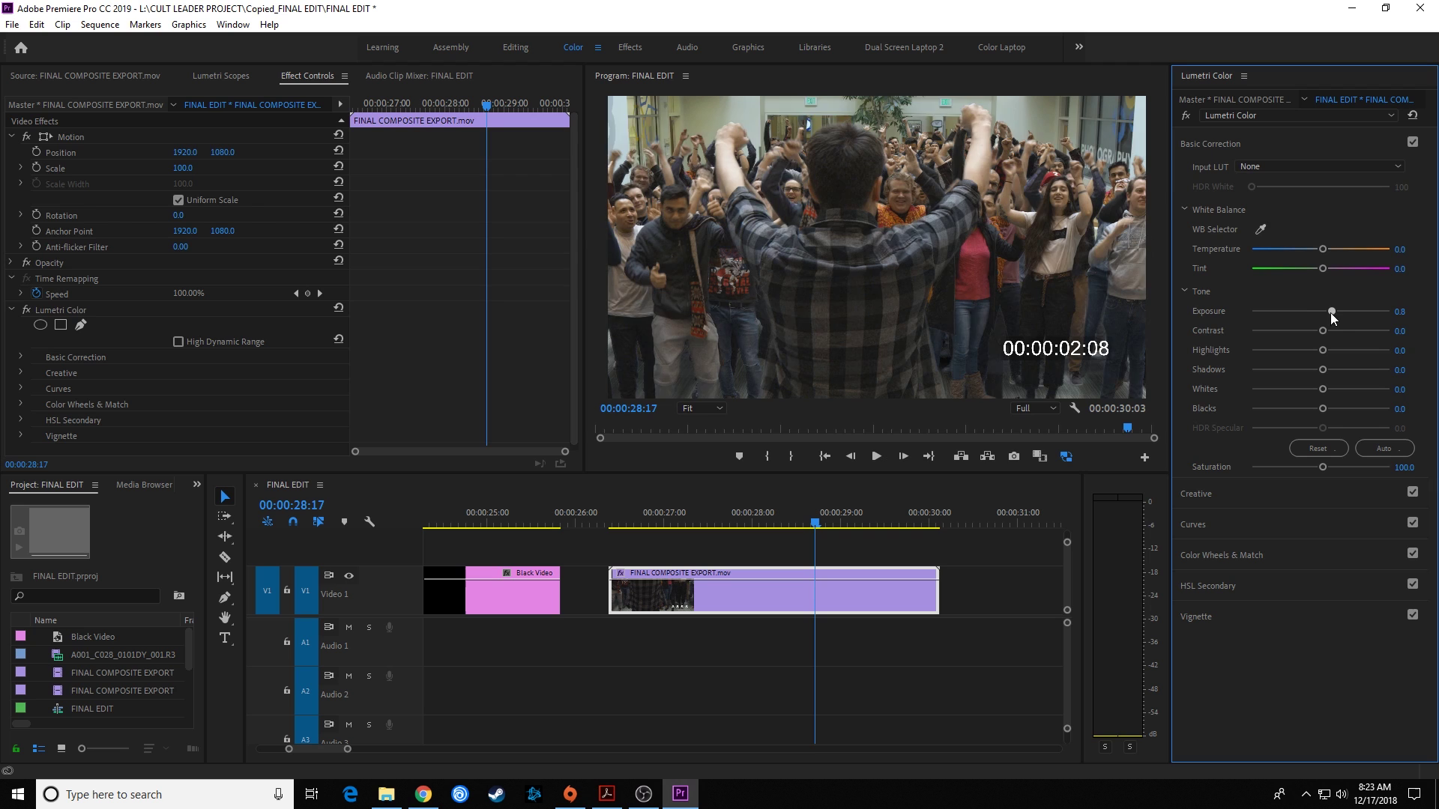
drag(1324, 332, 1361, 332)
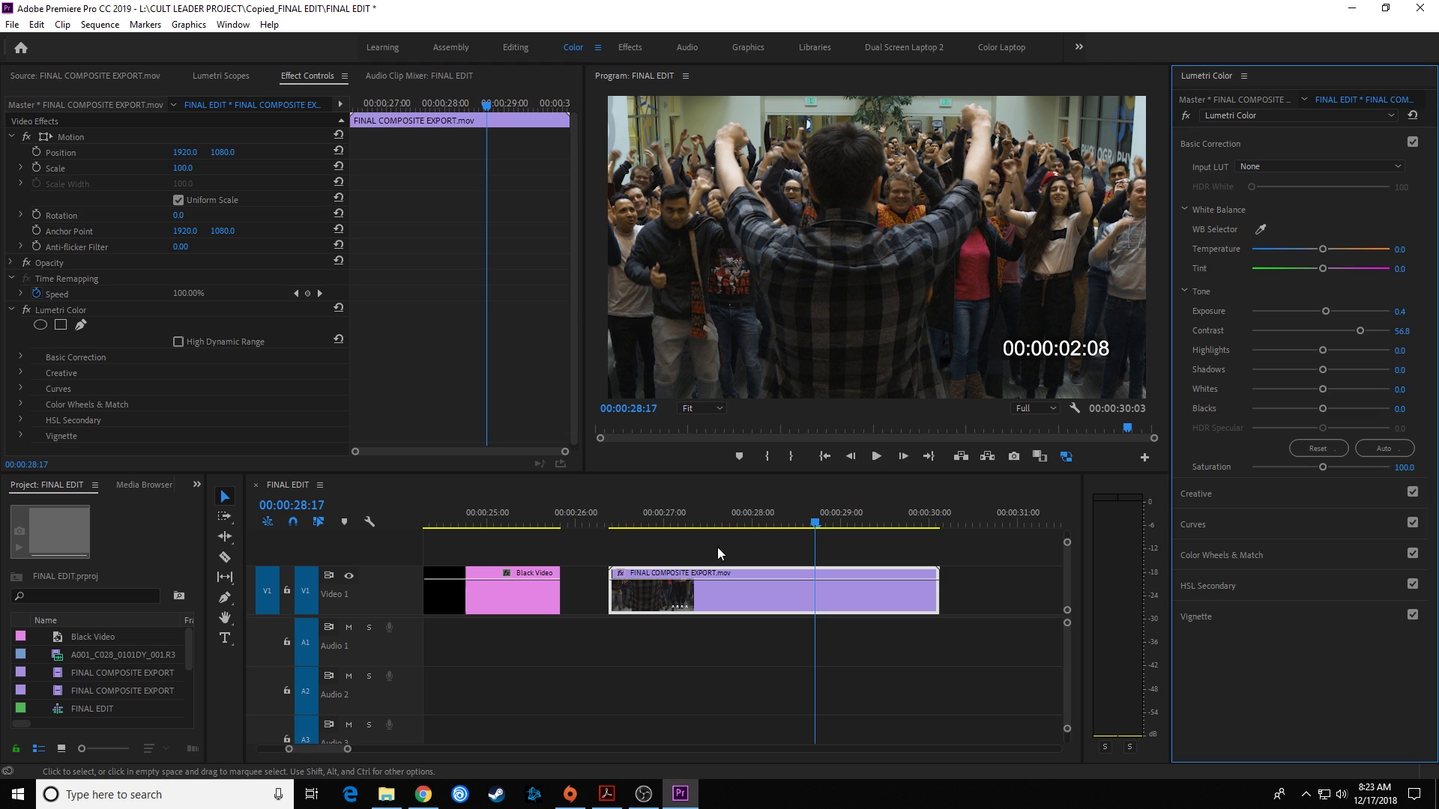
- Select both FINAL COMPOSITE EXPORT clips in the Project panel and bring up their context menu
click(654, 555)
click(153, 690)
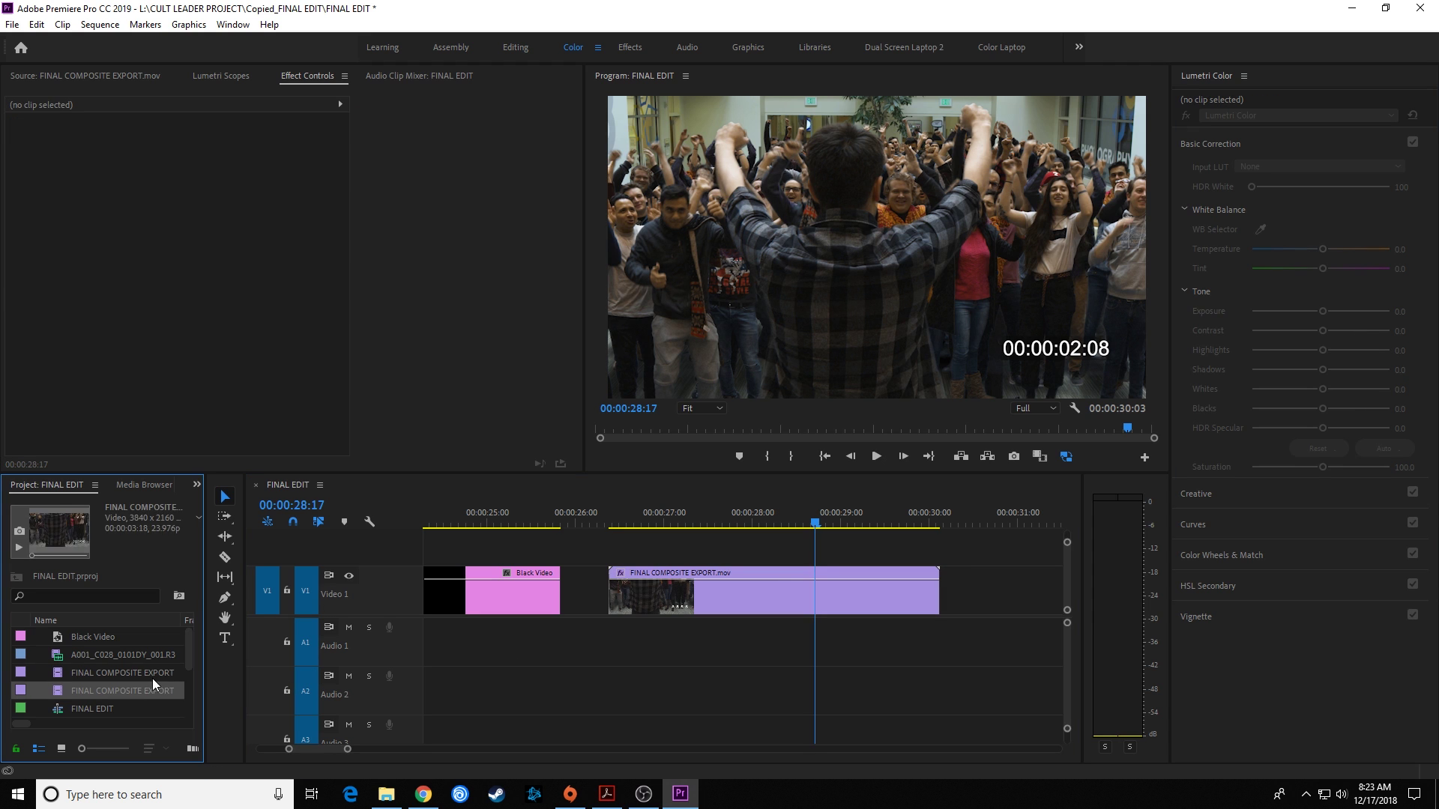
shift+click(151, 676)
right_click(150, 676)
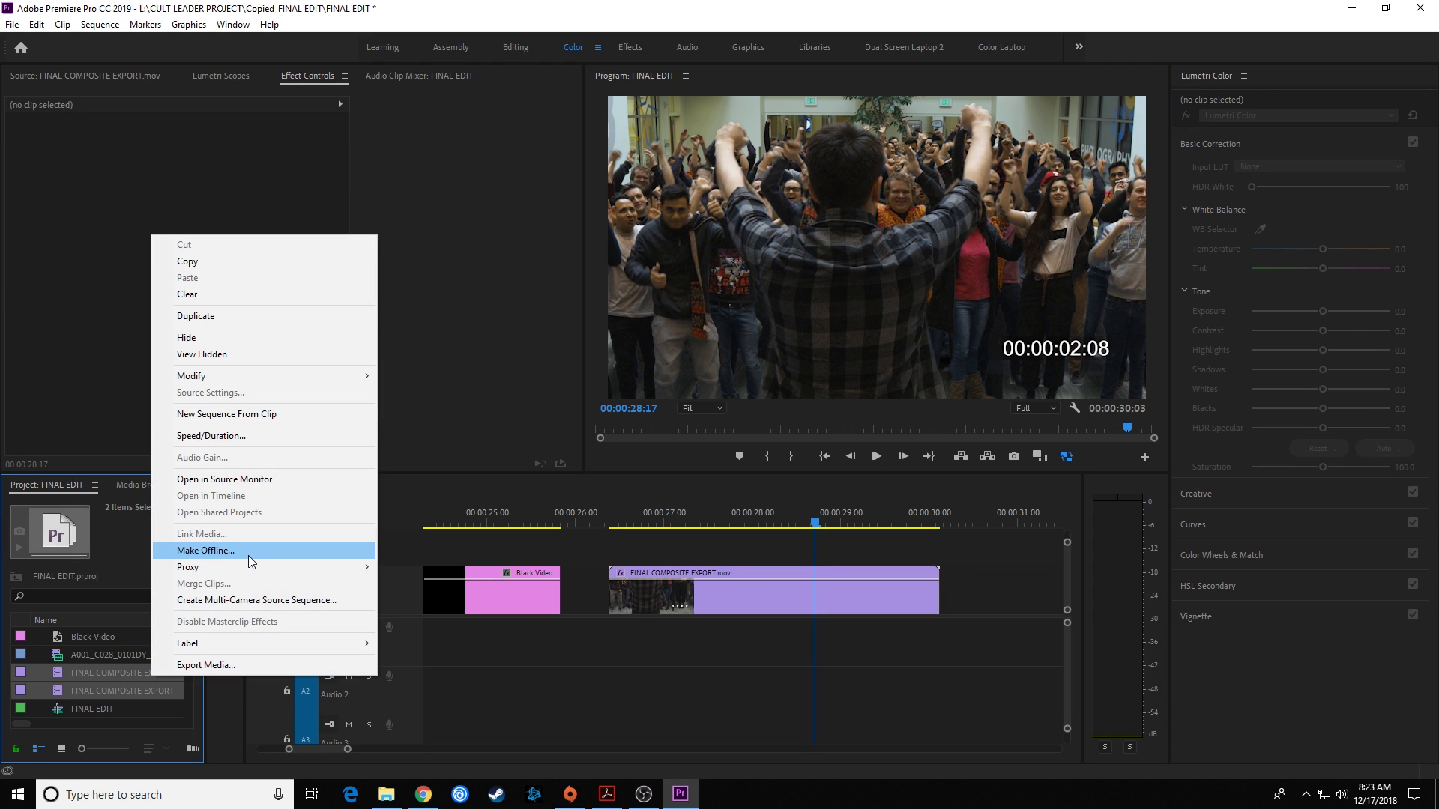
- Create QuickTime 1280x720 Apple ProRes 422 Proxy proxies saved to the MISCELLANEOUS PROXIES folder
mouse_move(248, 570)
click(426, 571)
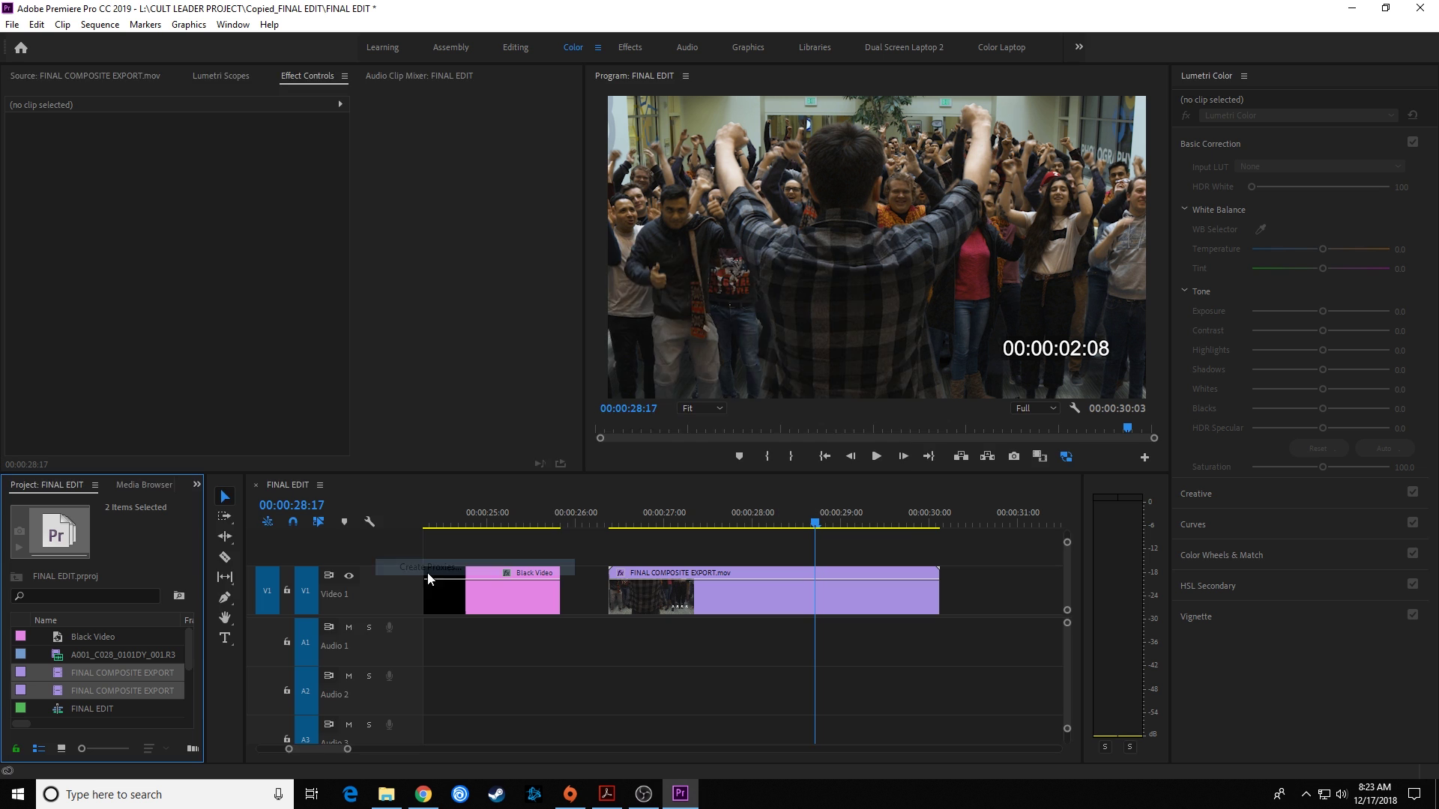
click(662, 325)
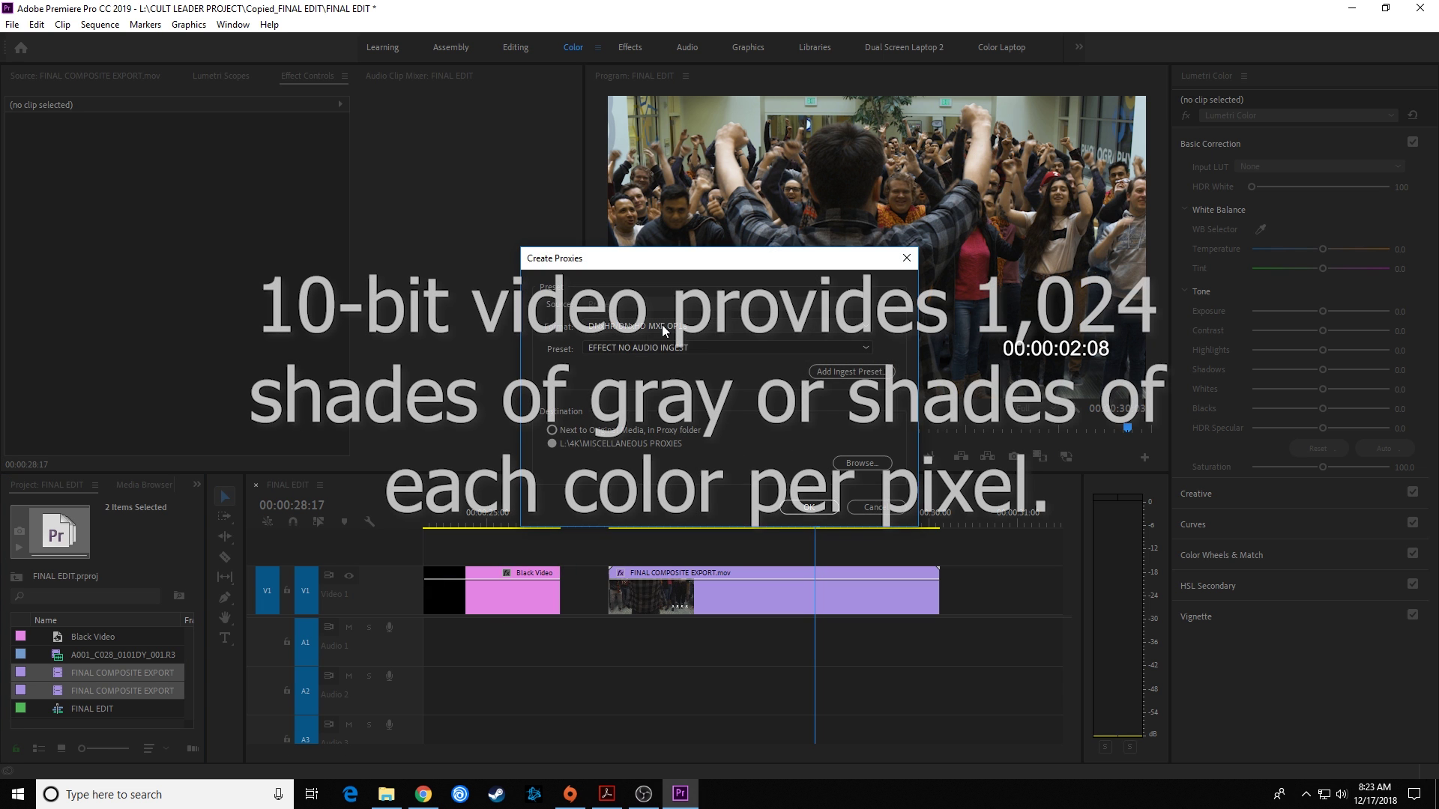
click(631, 377)
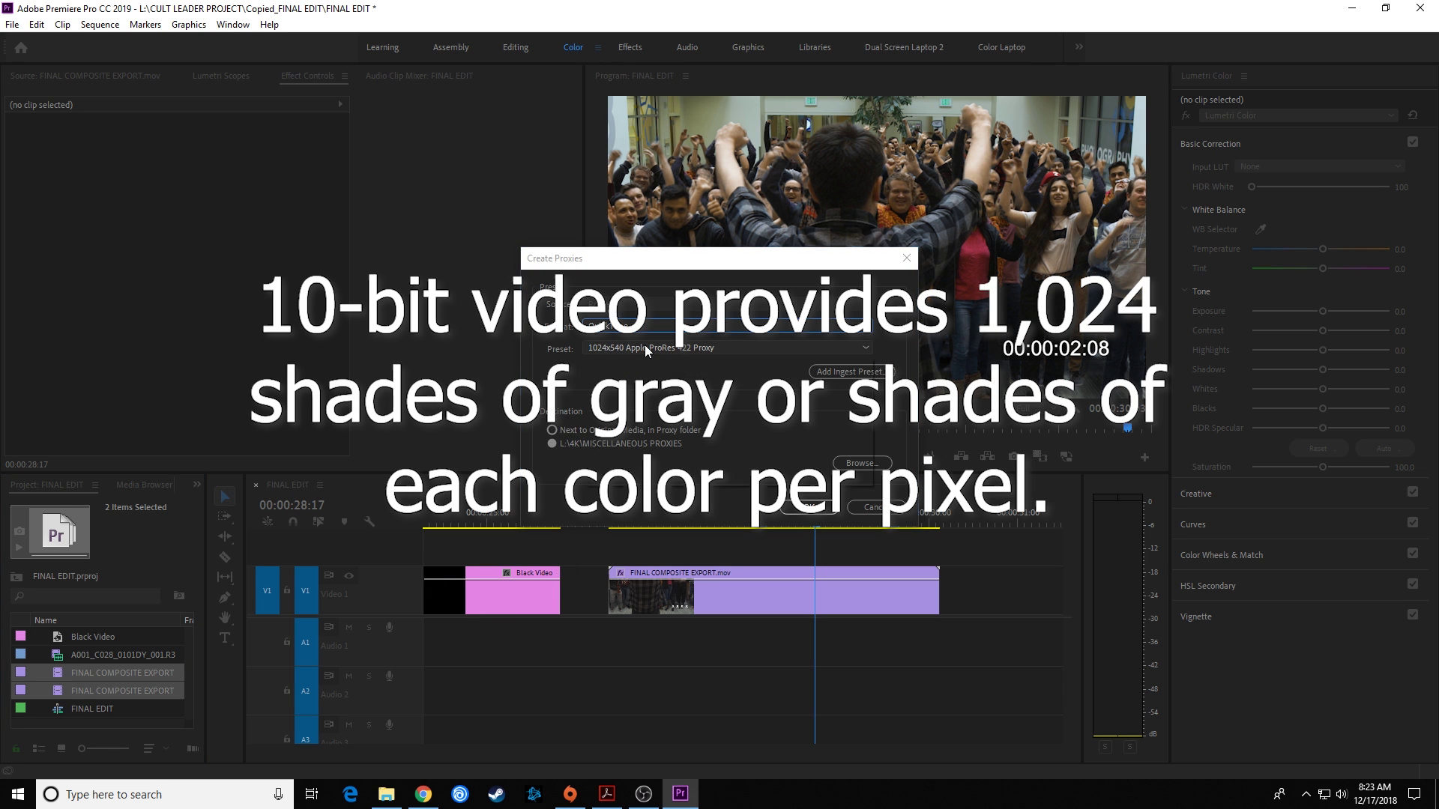
click(645, 346)
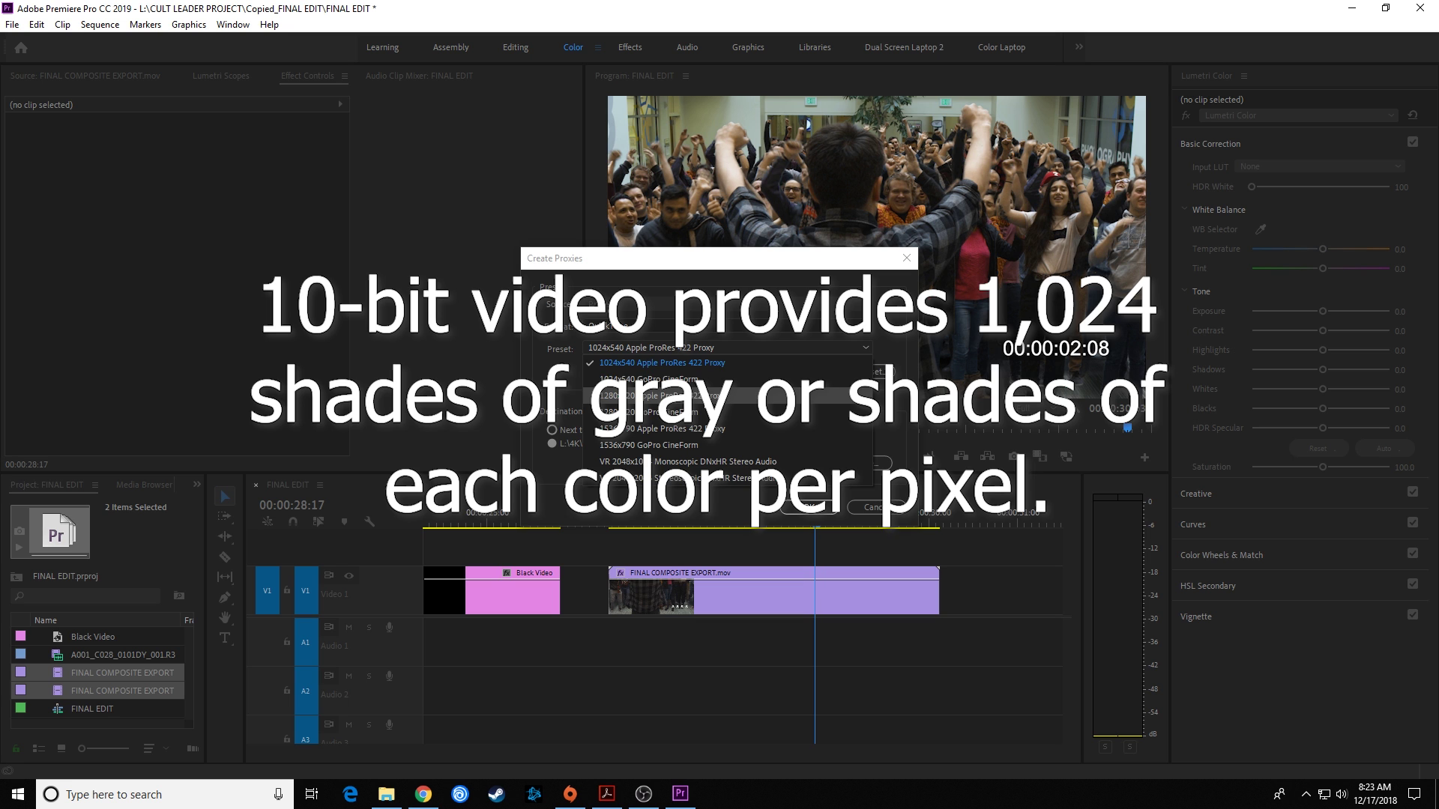
click(813, 395)
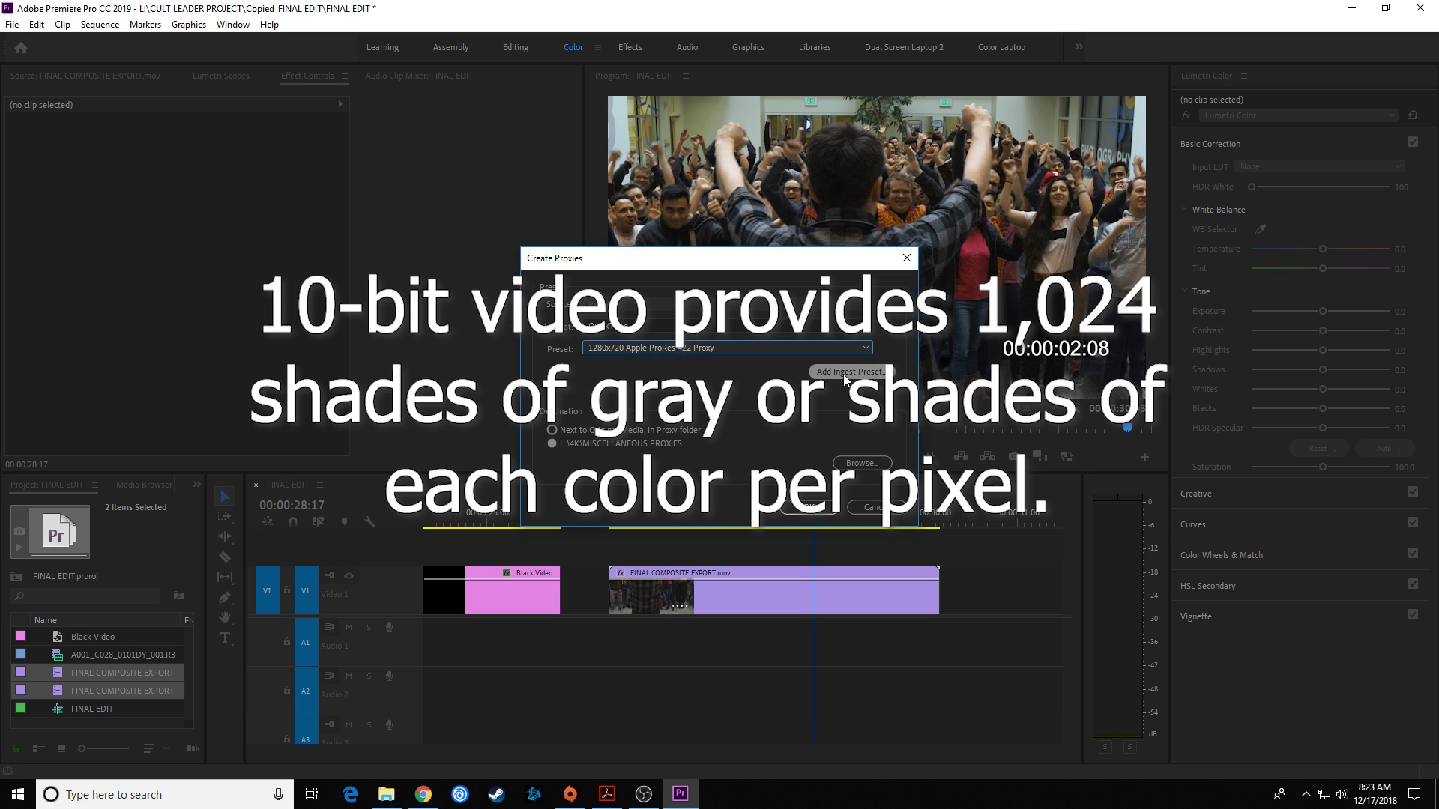
click(862, 463)
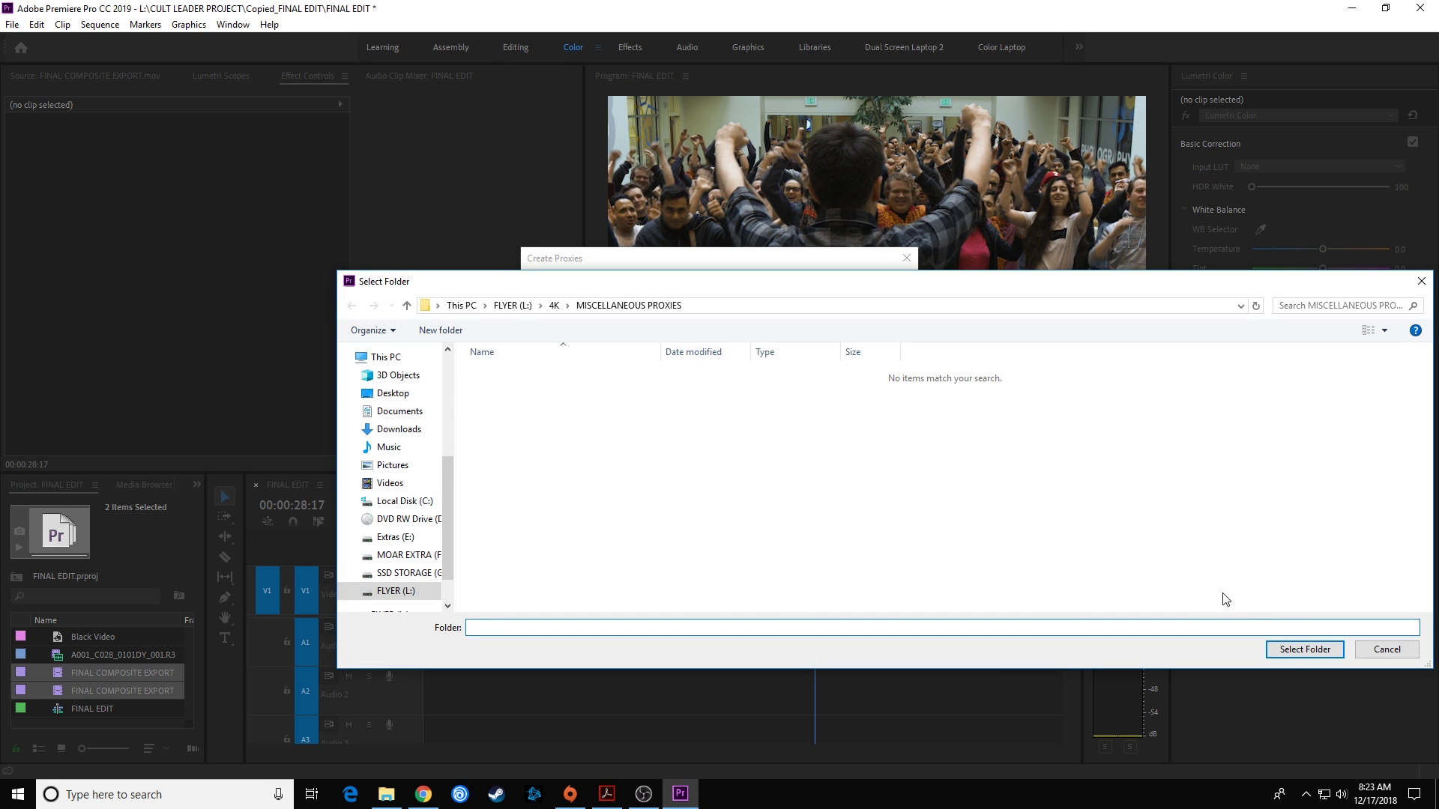
click(1290, 656)
click(808, 507)
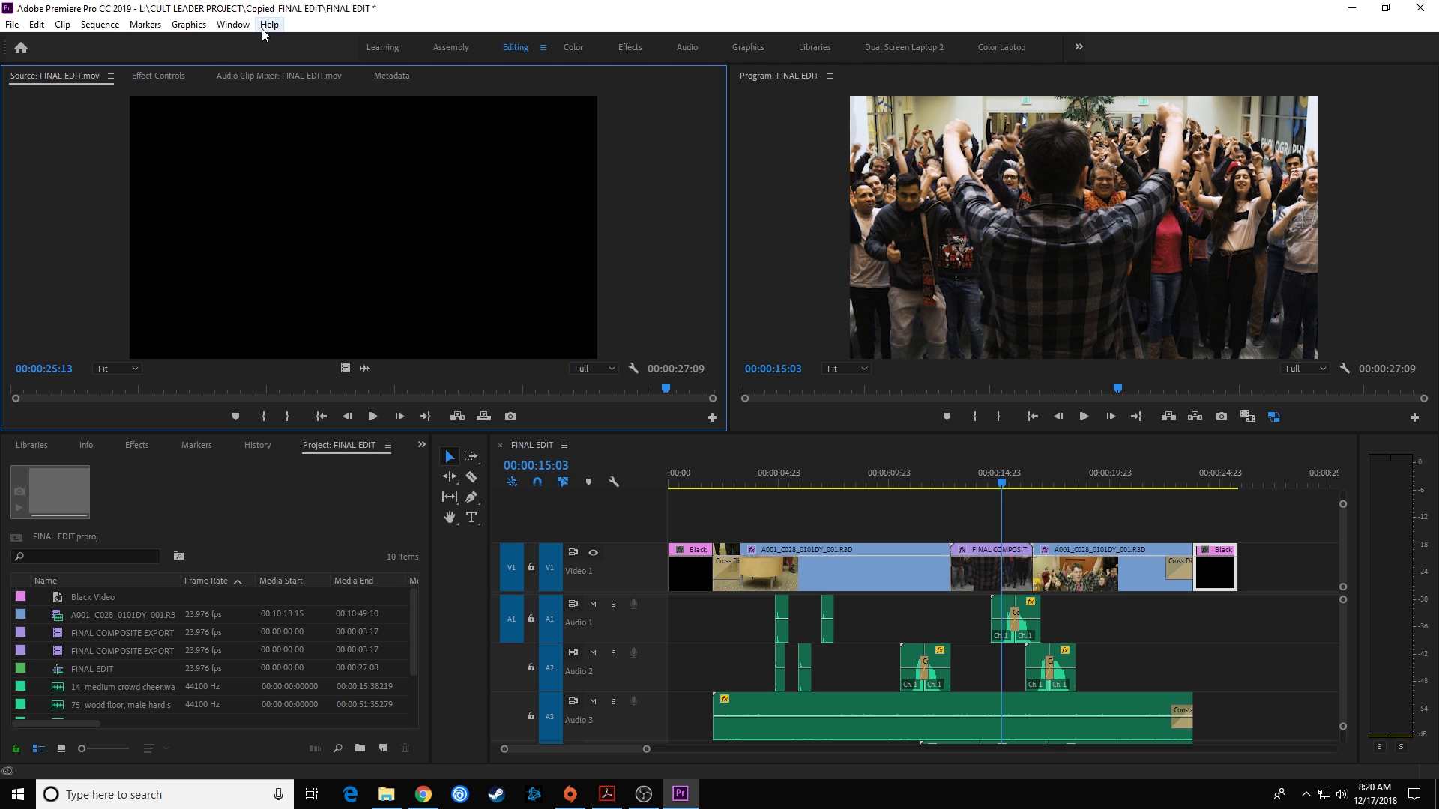
- Show the About Adobe Premiere Pro version information from the Help menu
click(269, 25)
click(311, 210)
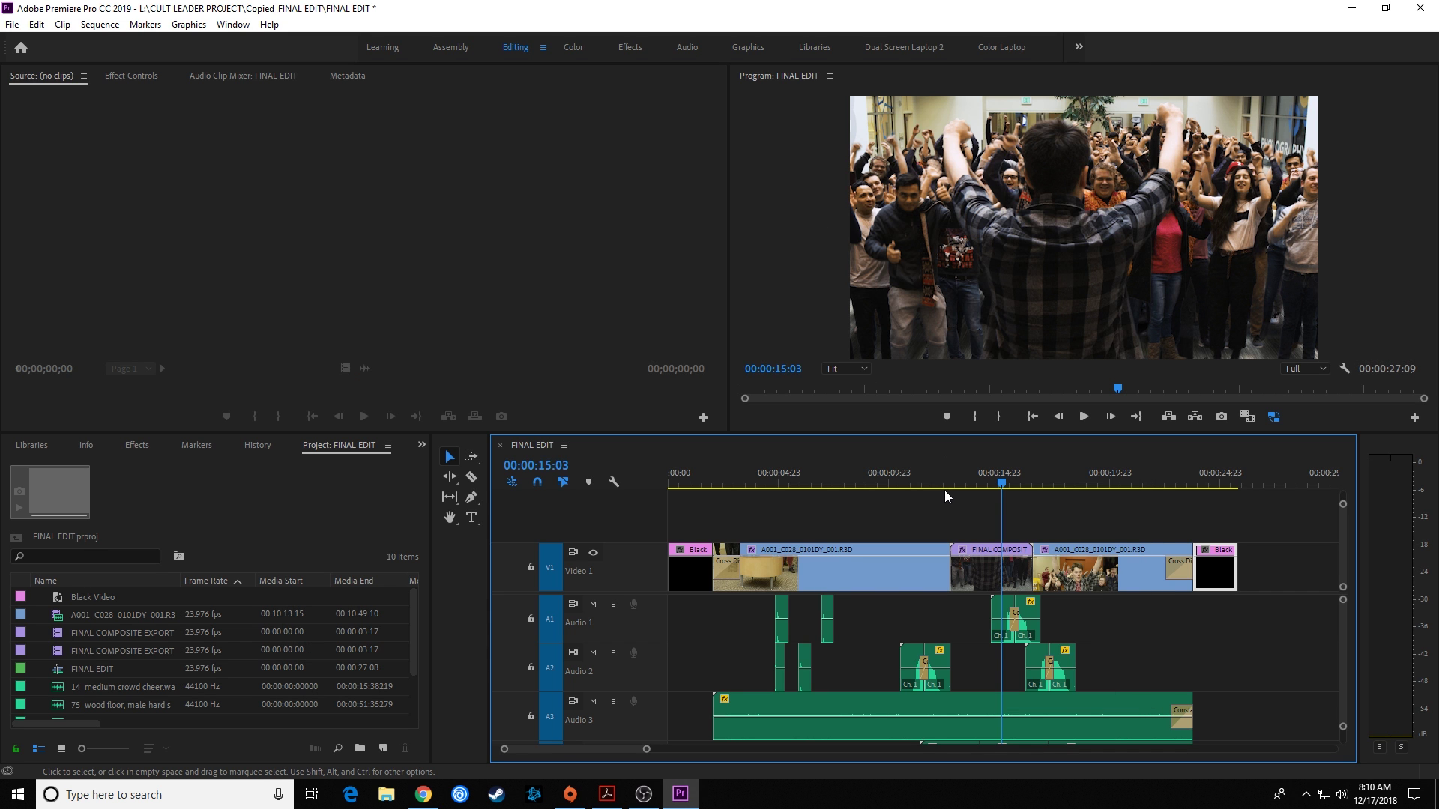
- Open Export Settings for FINAL EDIT with Ctrl+M and set the format to QuickTime
key(ctrl+m)
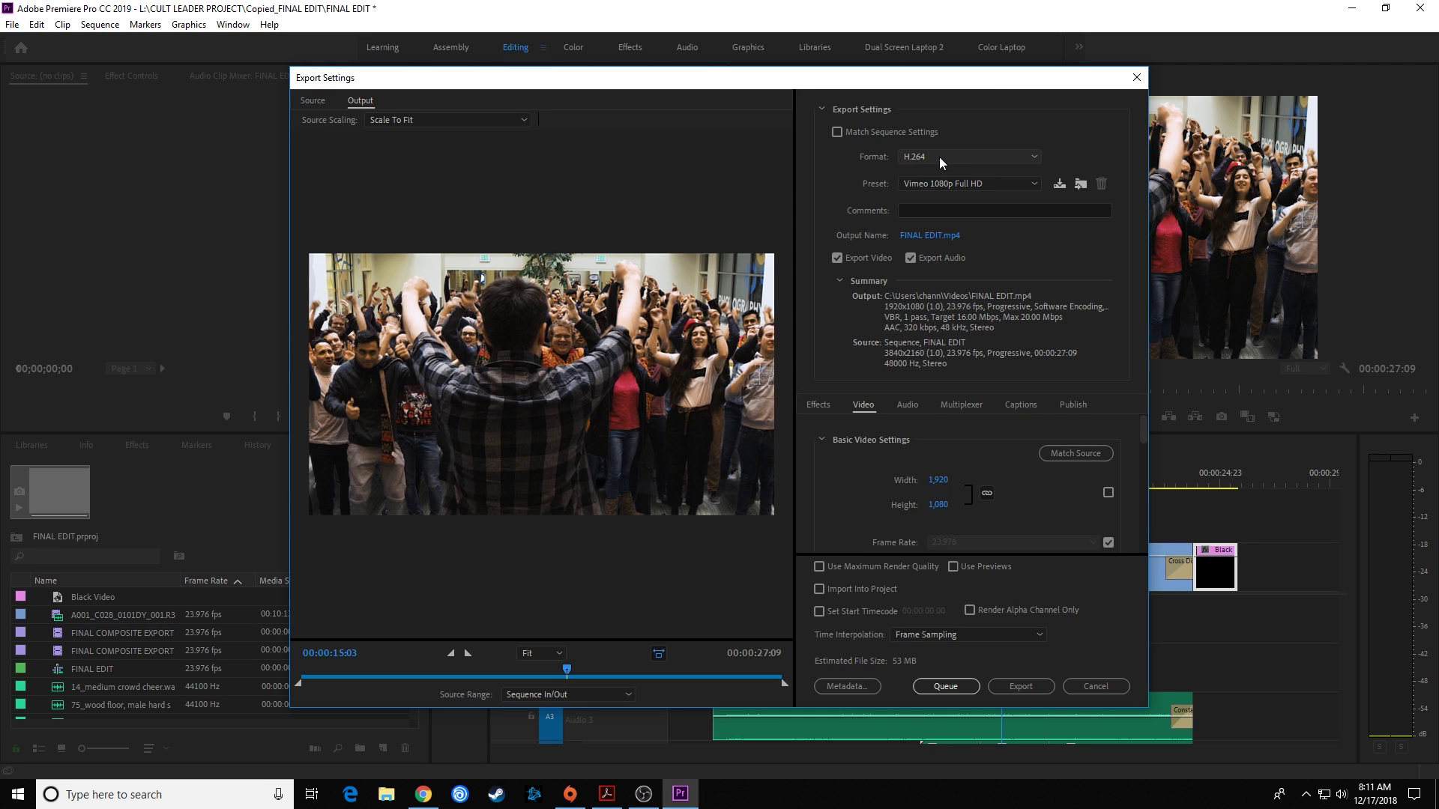
click(938, 156)
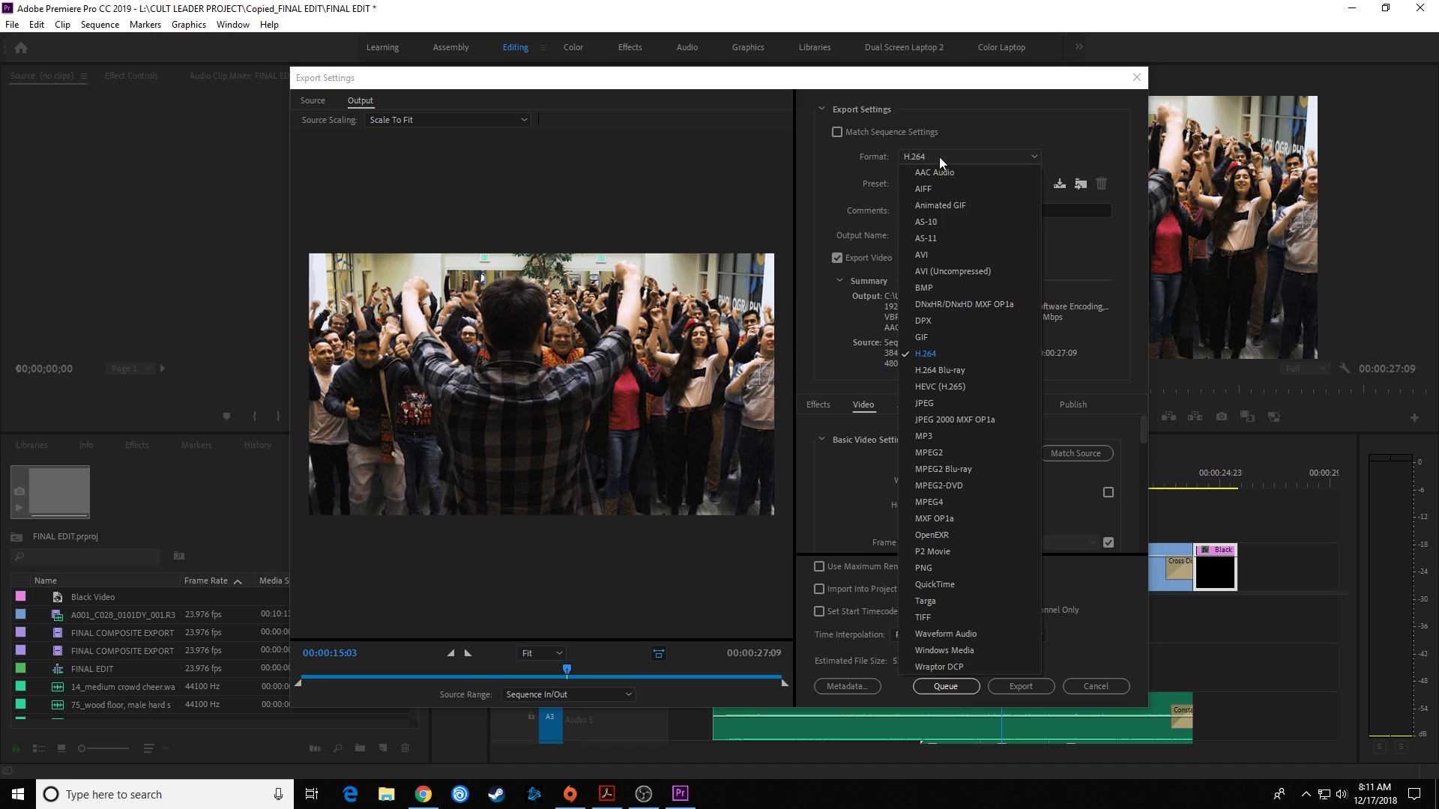
click(938, 583)
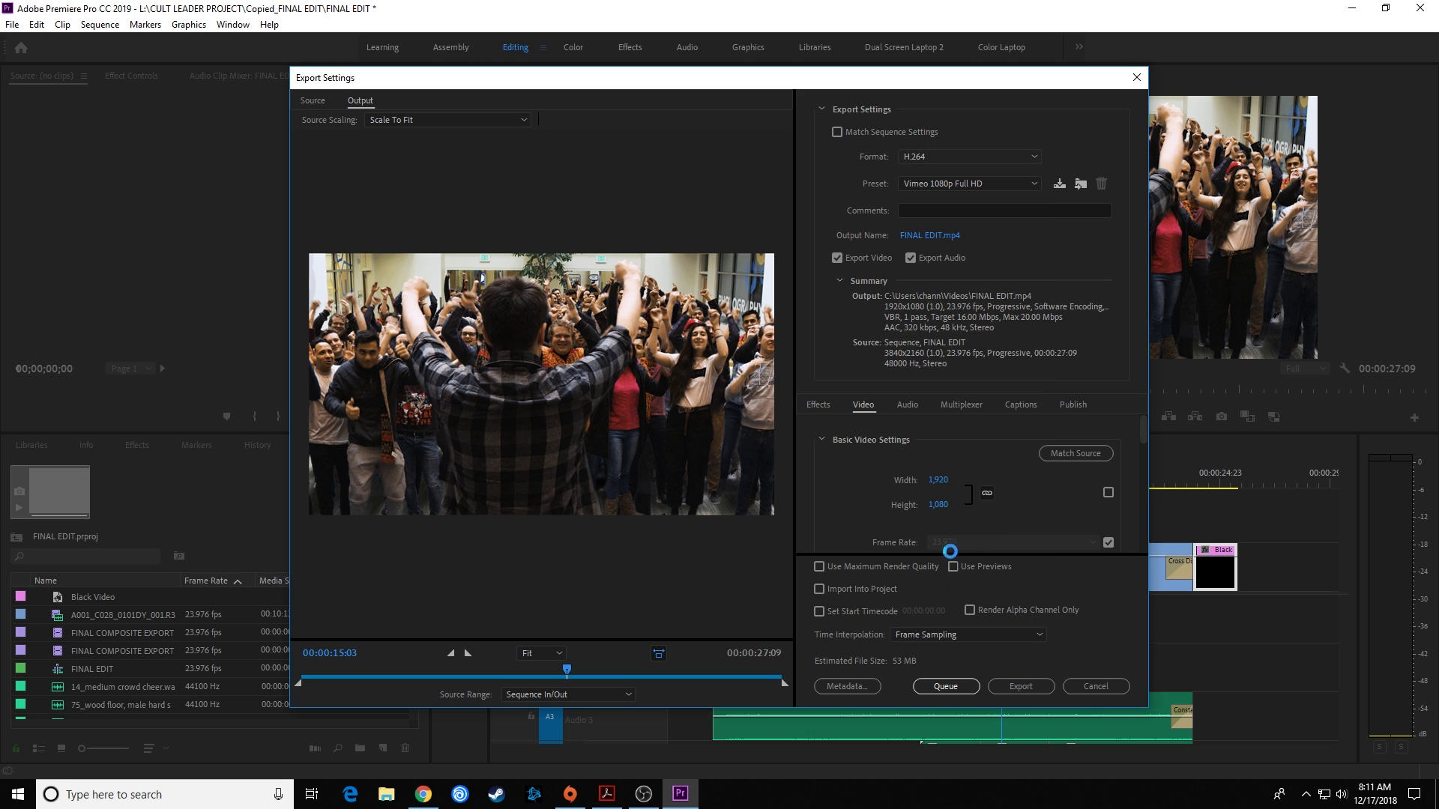
- Change the QuickTime export preset from Apple ProRes 422 HQ to Apple ProRes 422 Proxy
click(931, 183)
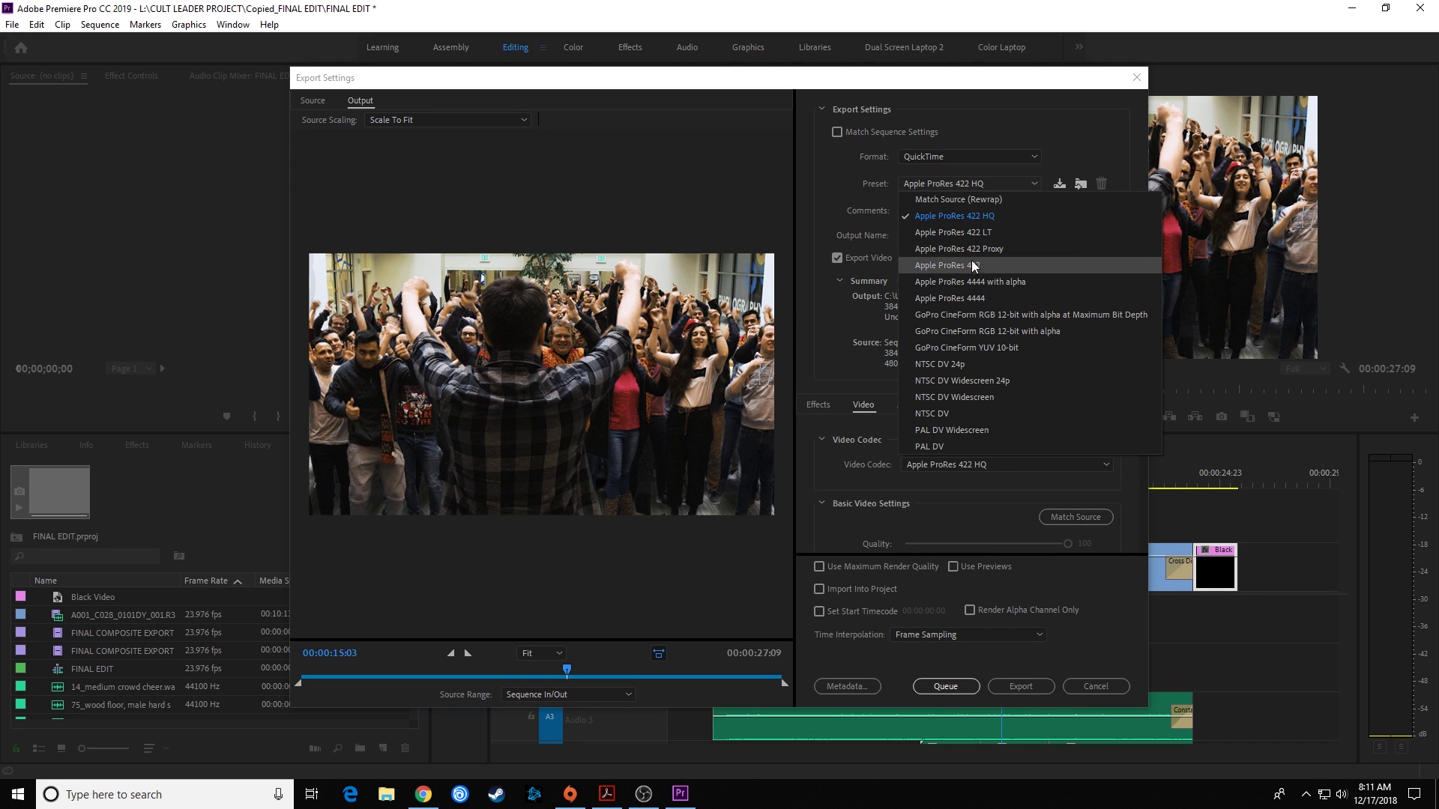
click(971, 218)
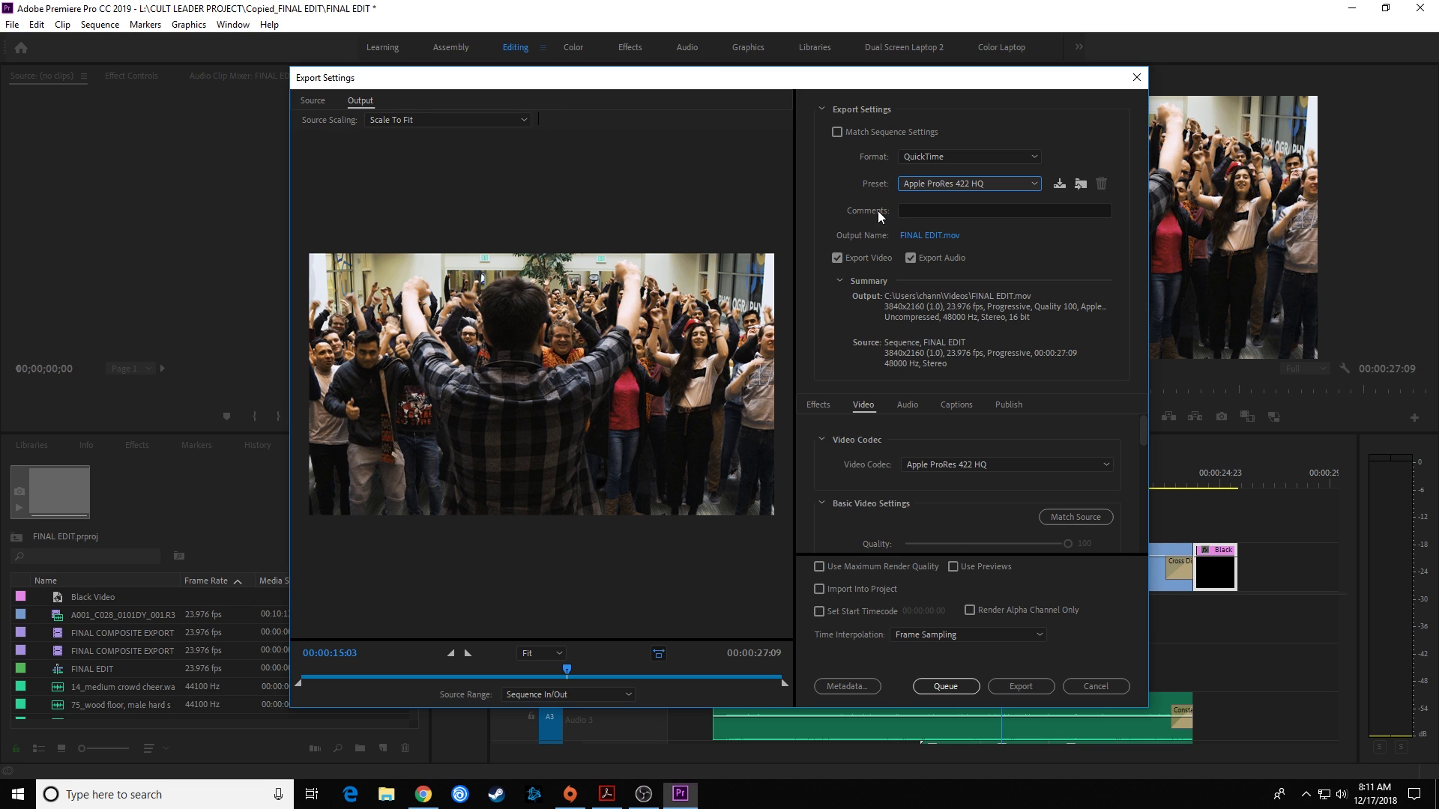
click(951, 186)
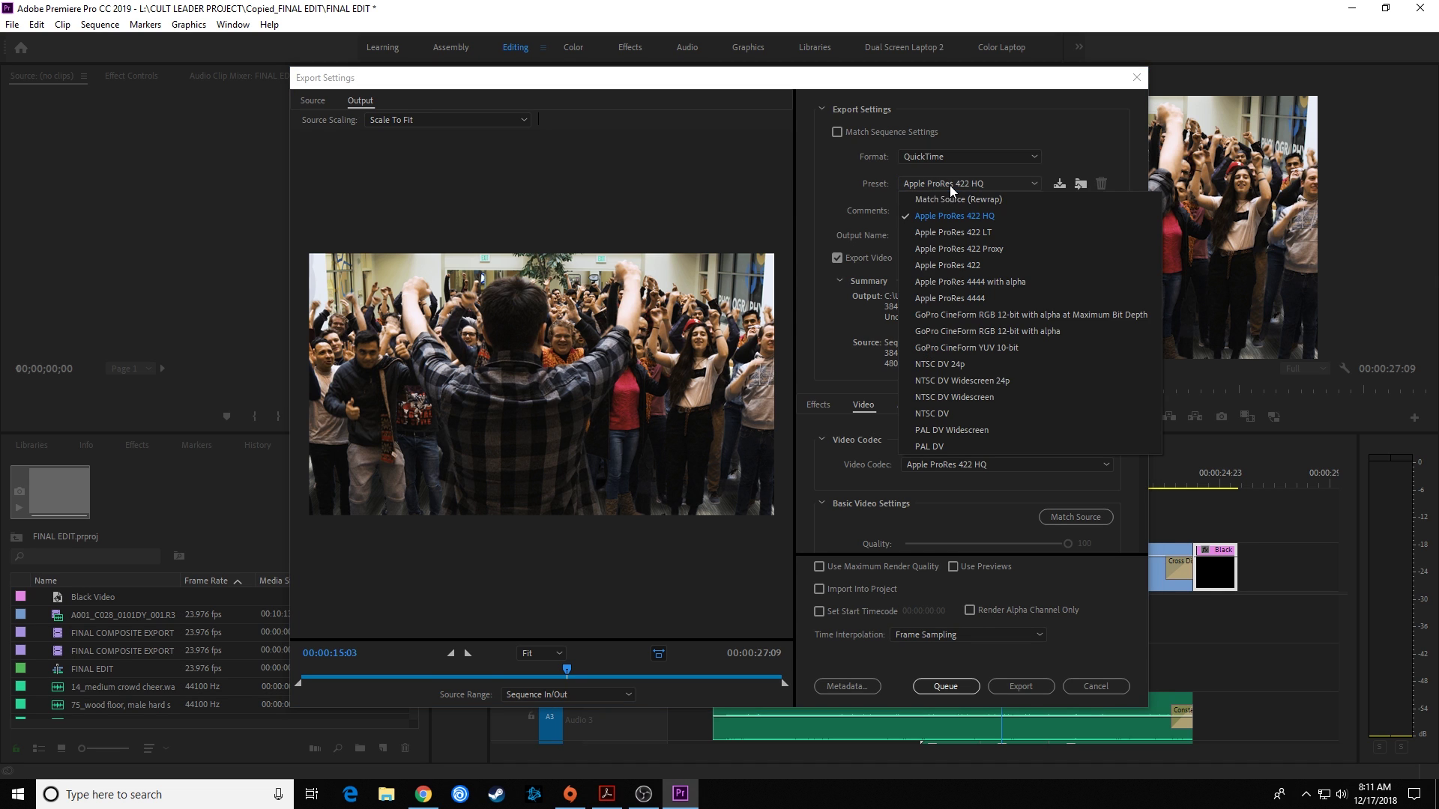
click(956, 249)
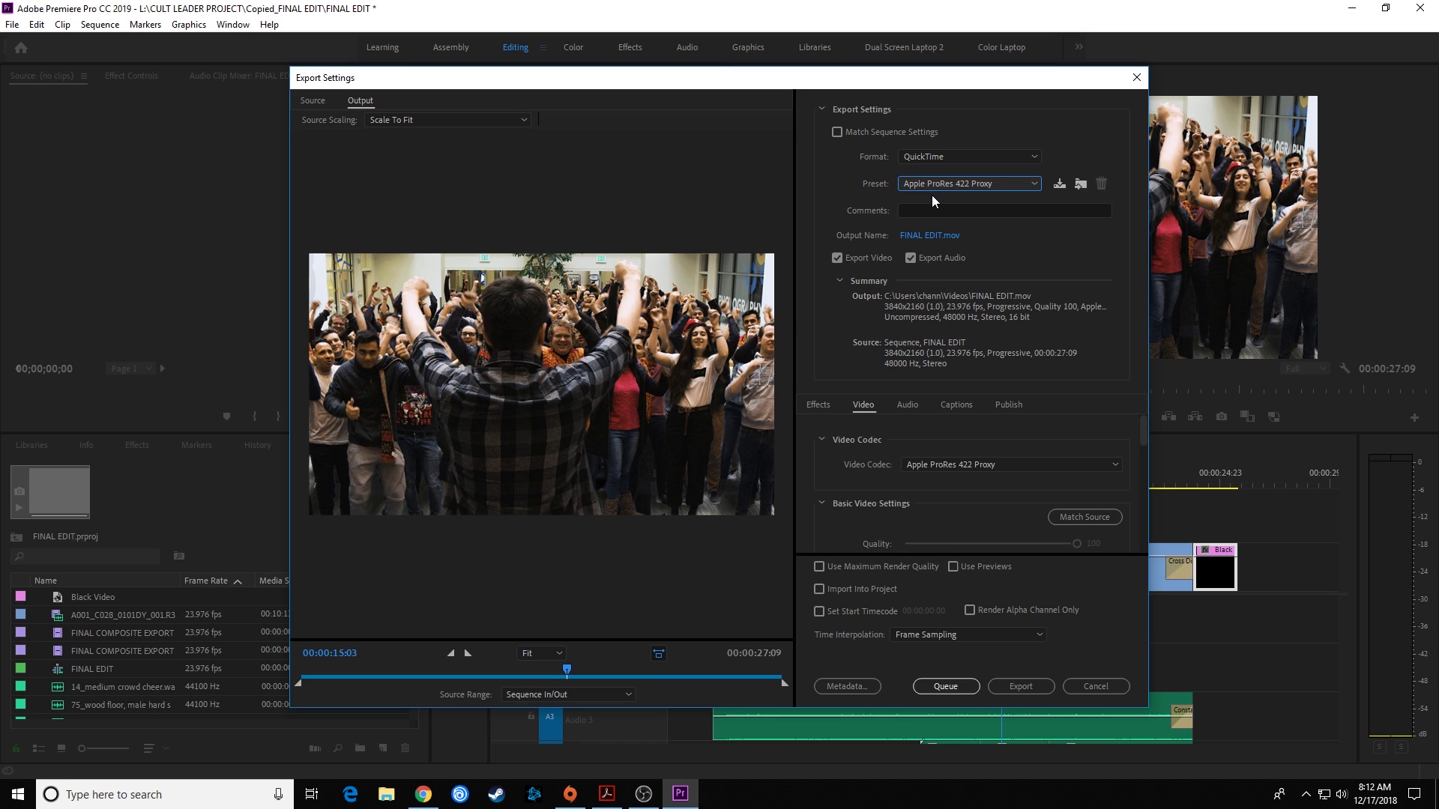
- Set the export preset to Apple ProRes 422 and switch to the ProRes white paper in Acrobat
click(938, 186)
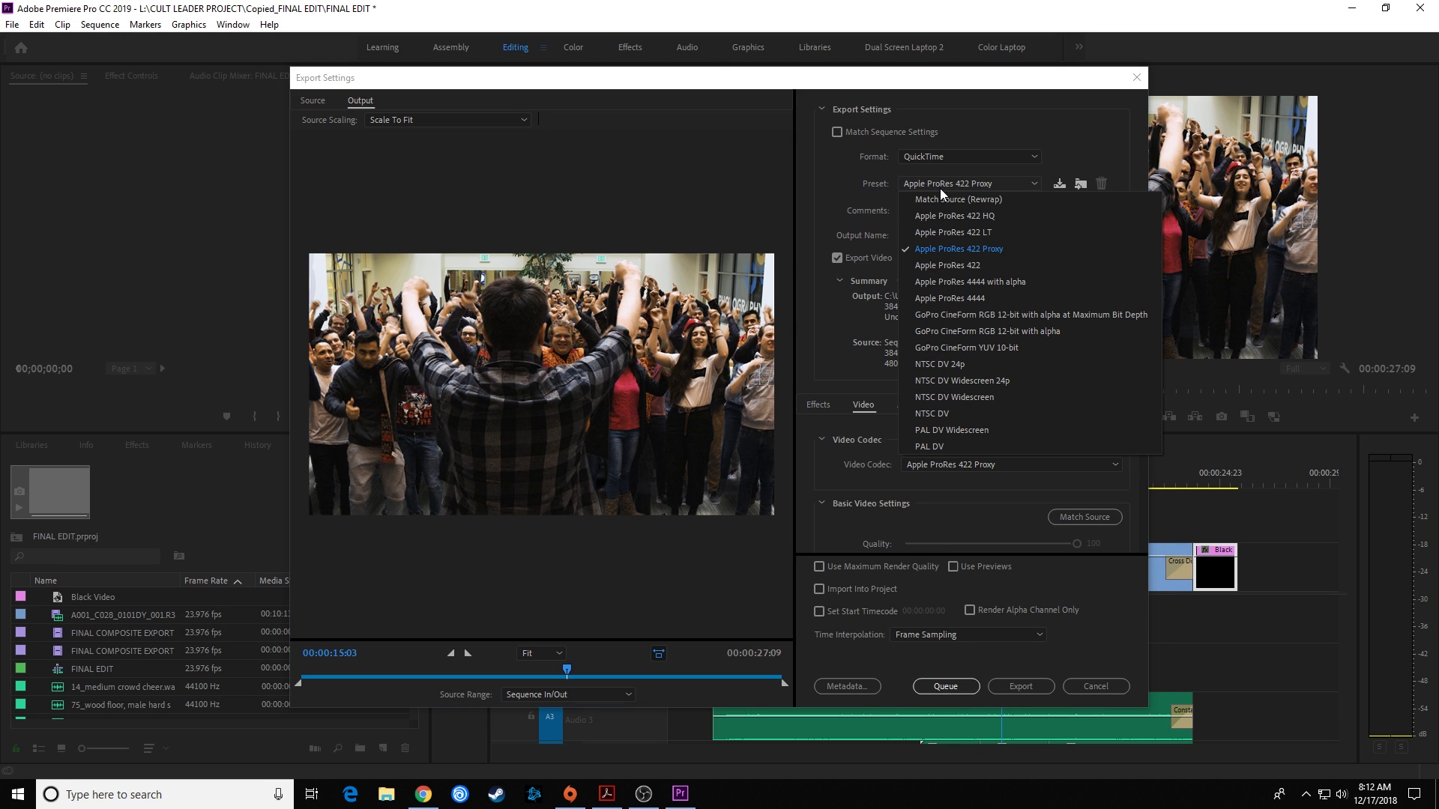
click(942, 266)
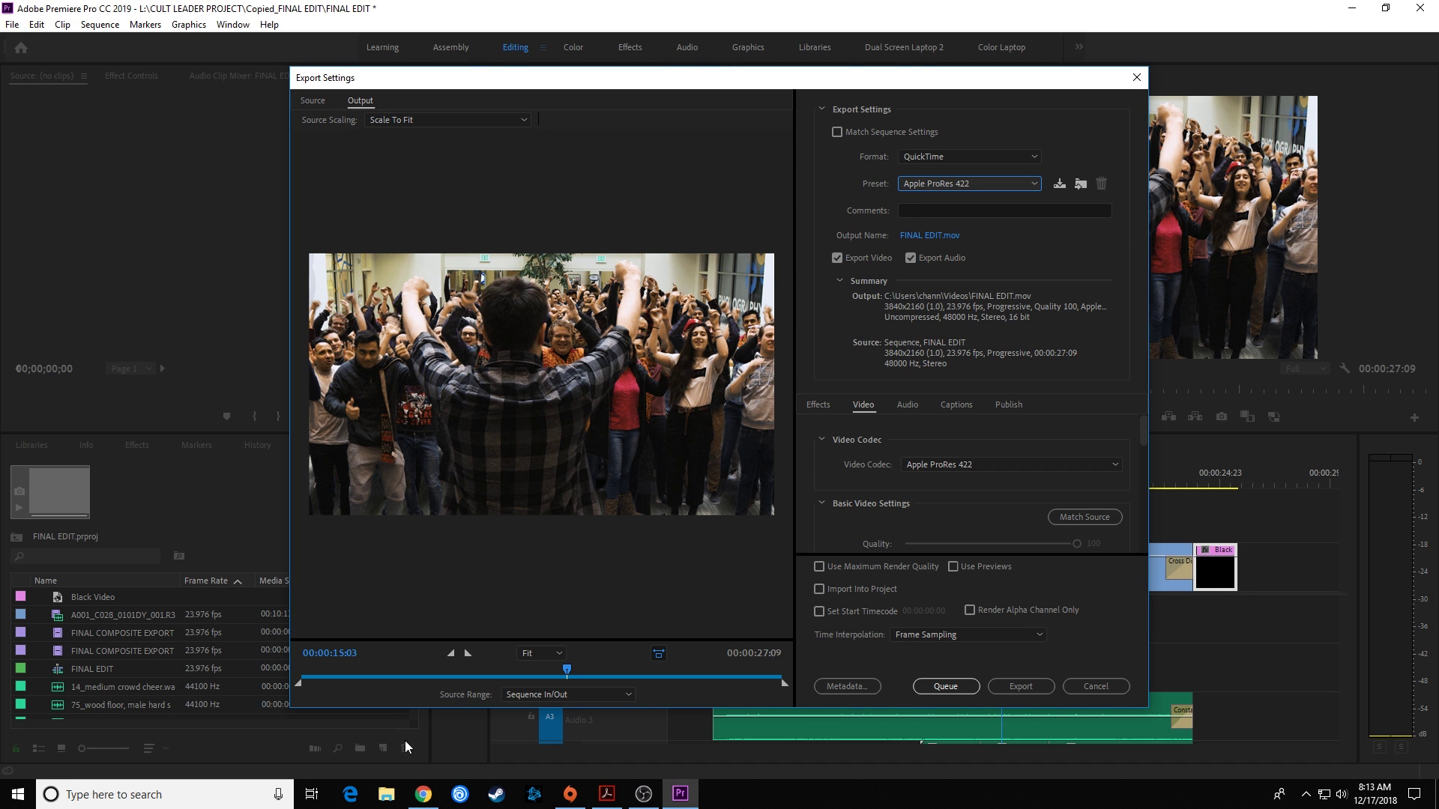
click(606, 794)
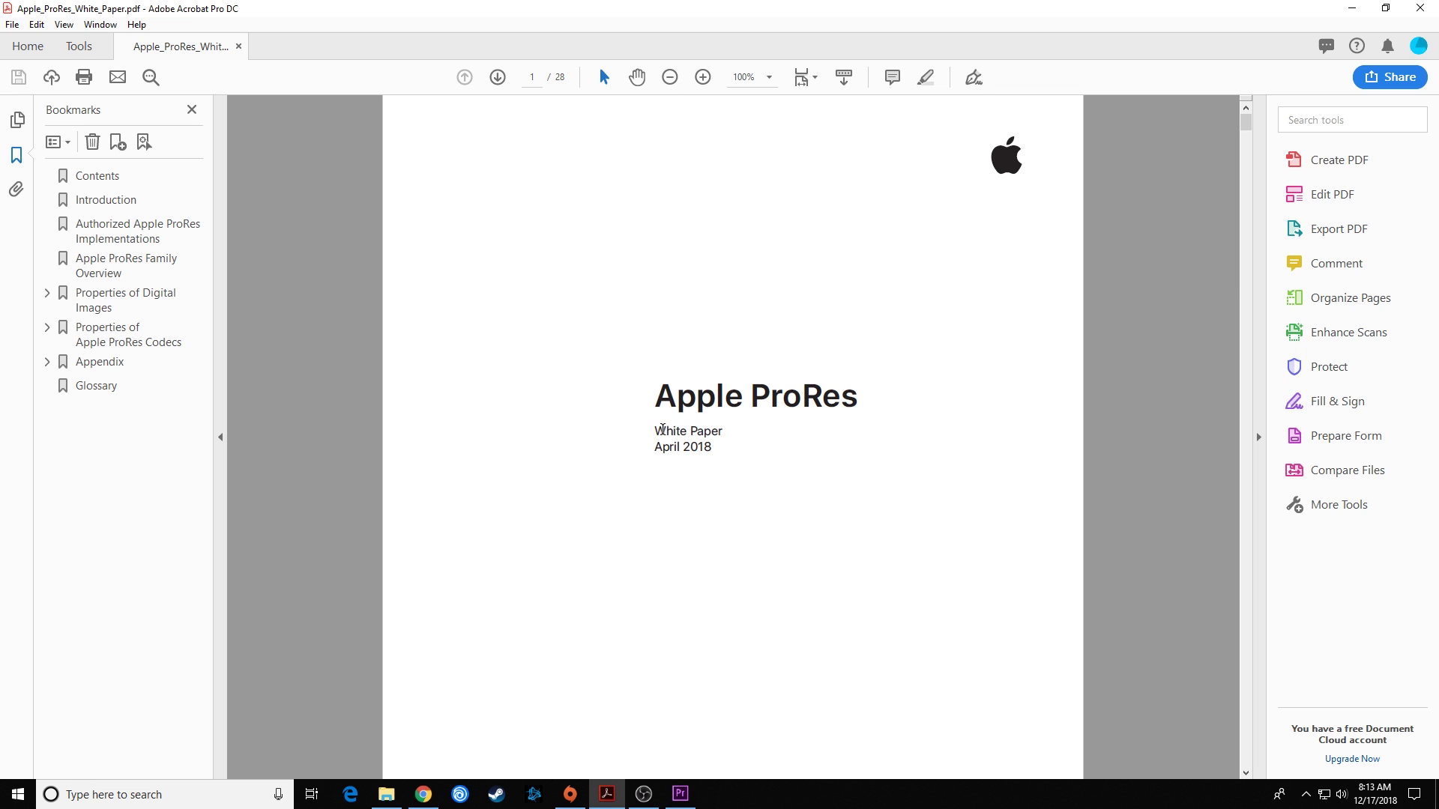
- Fit the white paper to page width and scroll down to the Target Data Rates table on page 24
drag(656, 431, 716, 443)
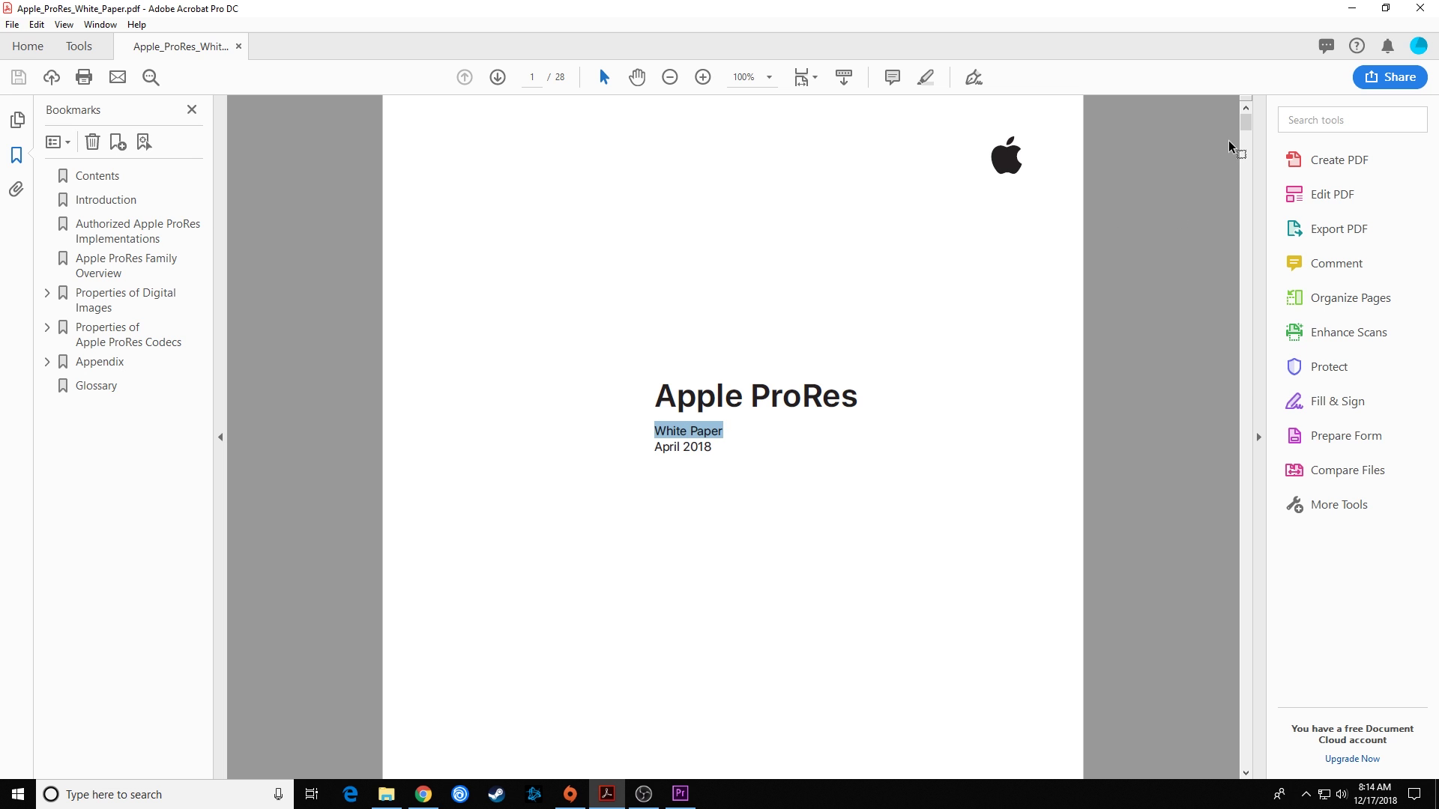
drag(1247, 132, 1168, 664)
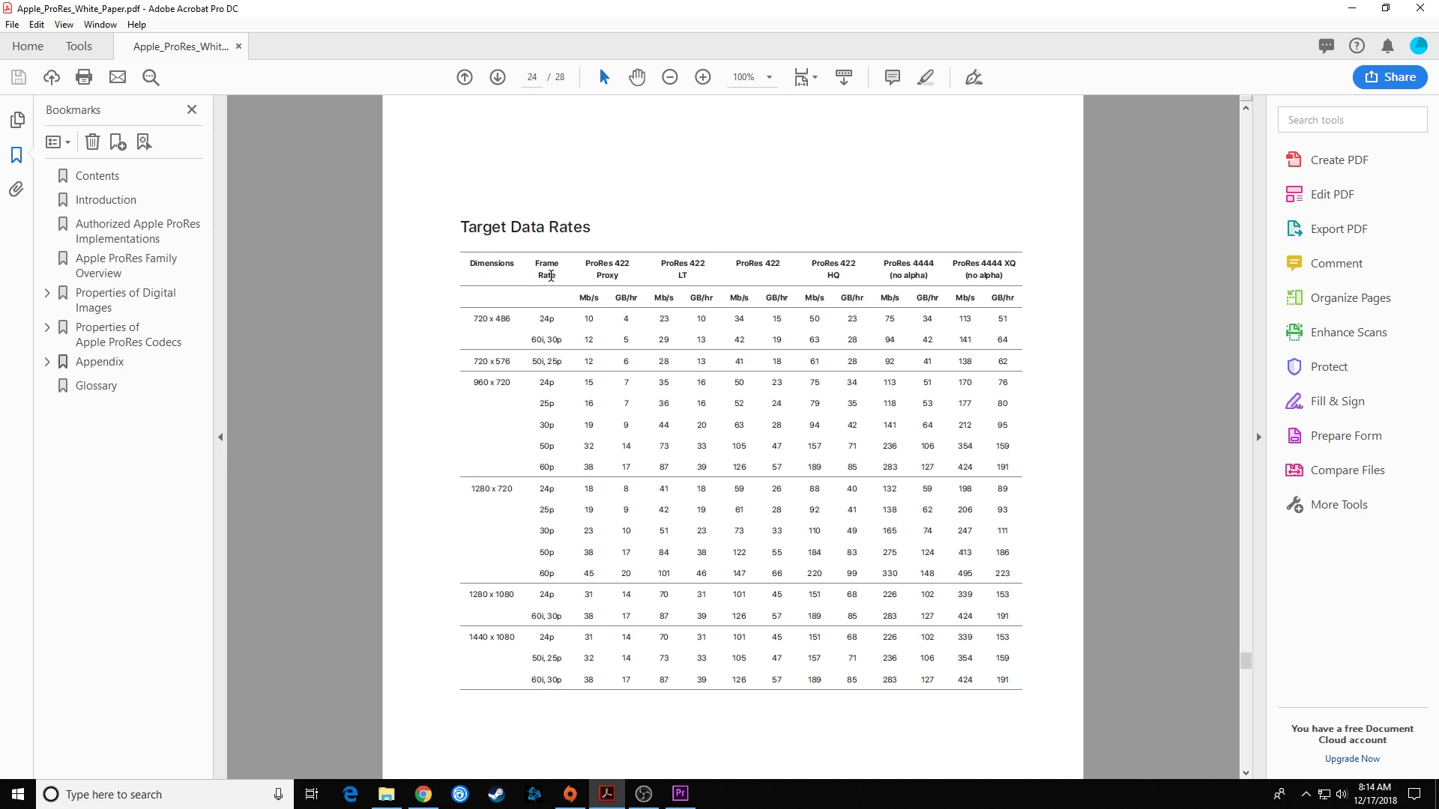
key(ctrl+2)
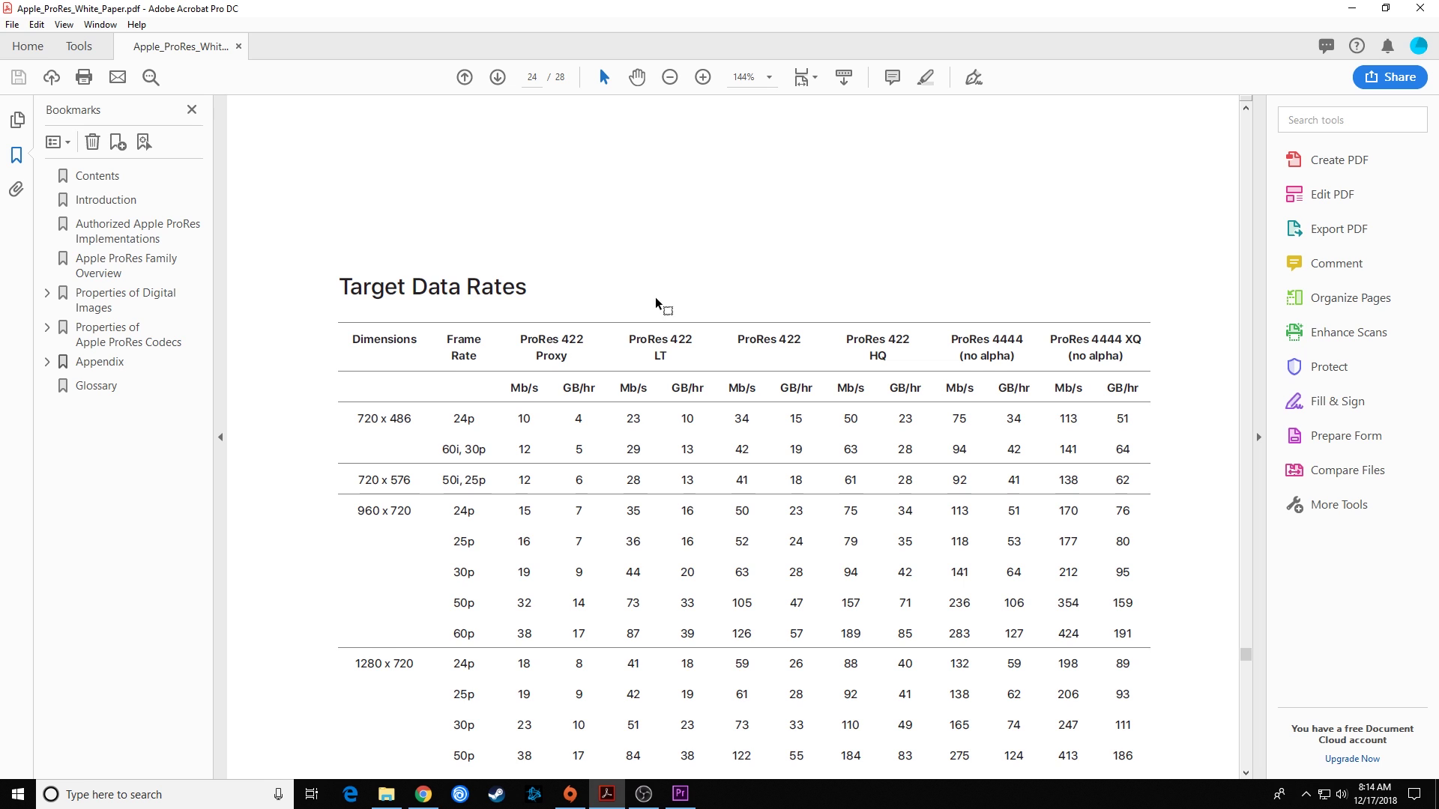
scroll(590, 222, down, 3)
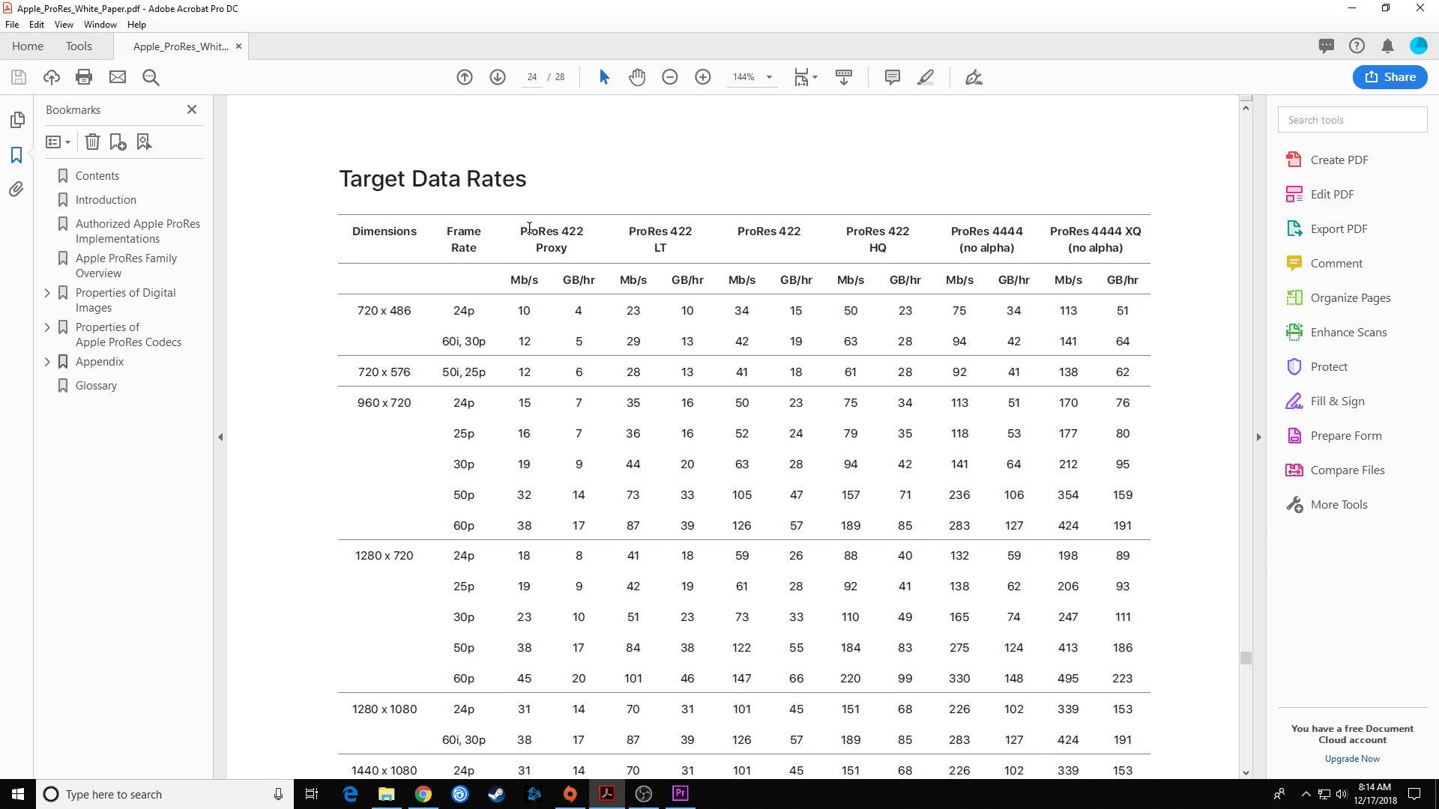
- Highlight the ProRes 422 Proxy and ProRes 4444 XQ column headings, then scroll on to page 25
drag(521, 227, 577, 253)
click(577, 253)
drag(964, 232, 1072, 234)
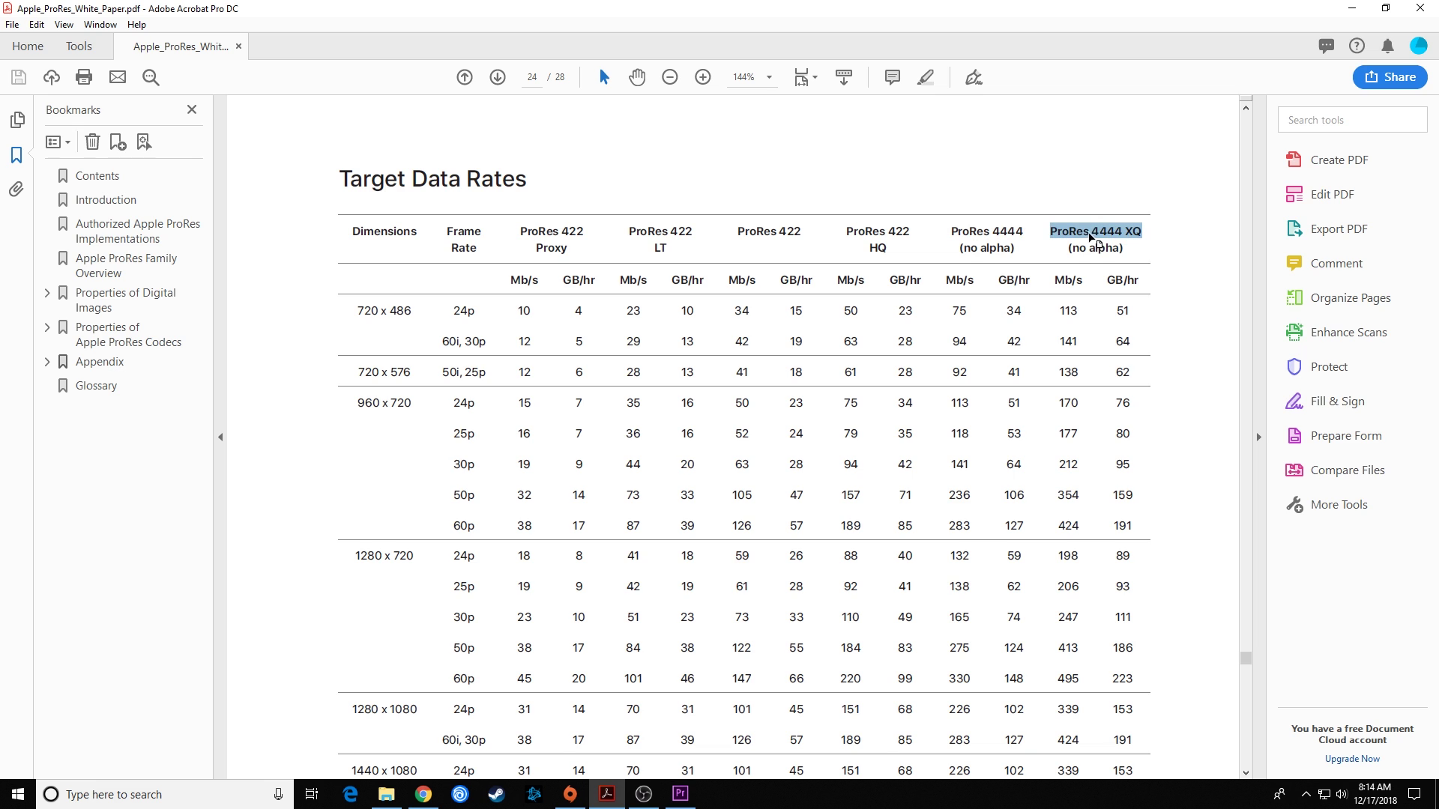
click(600, 347)
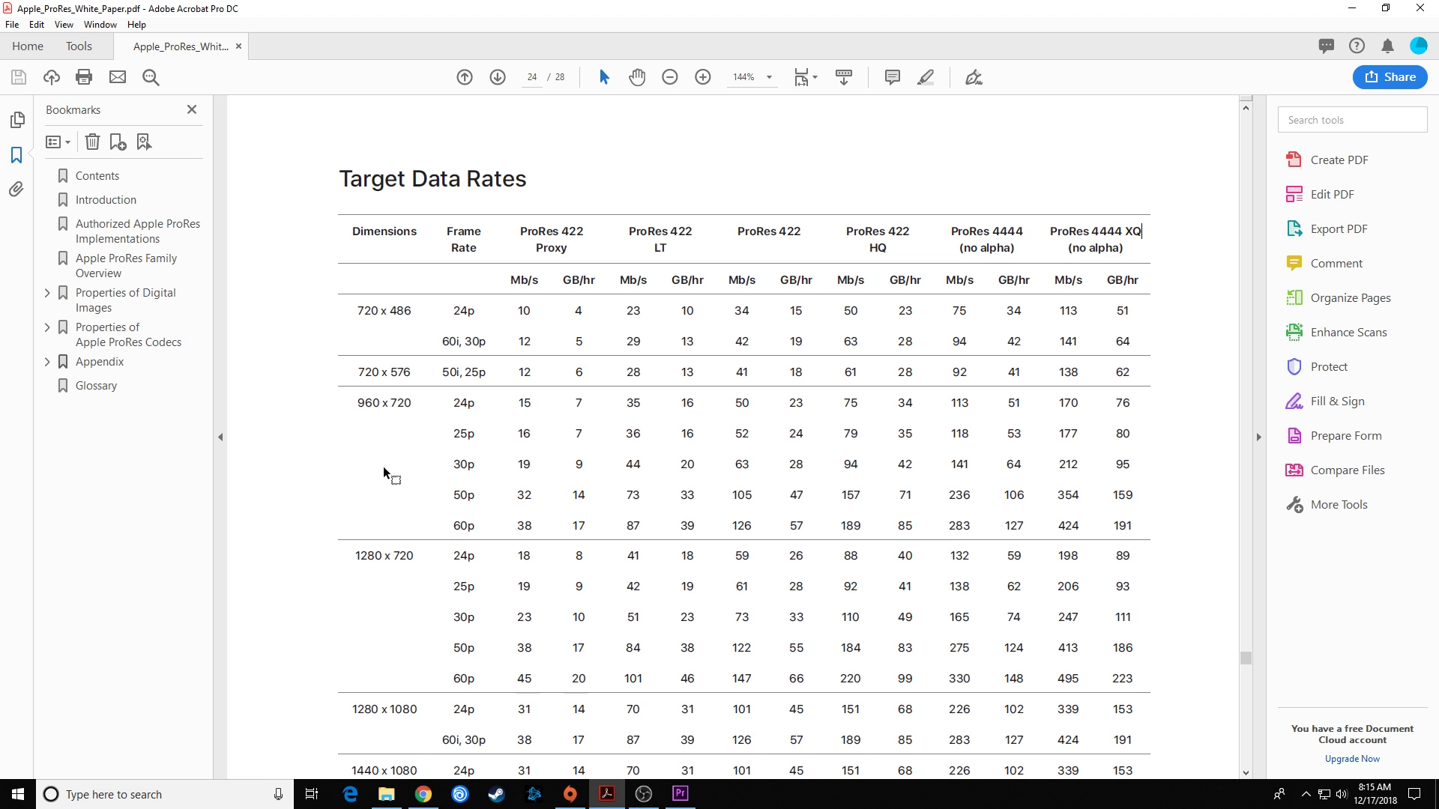
scroll(390, 450, down, 5)
scroll(389, 445, down, 5)
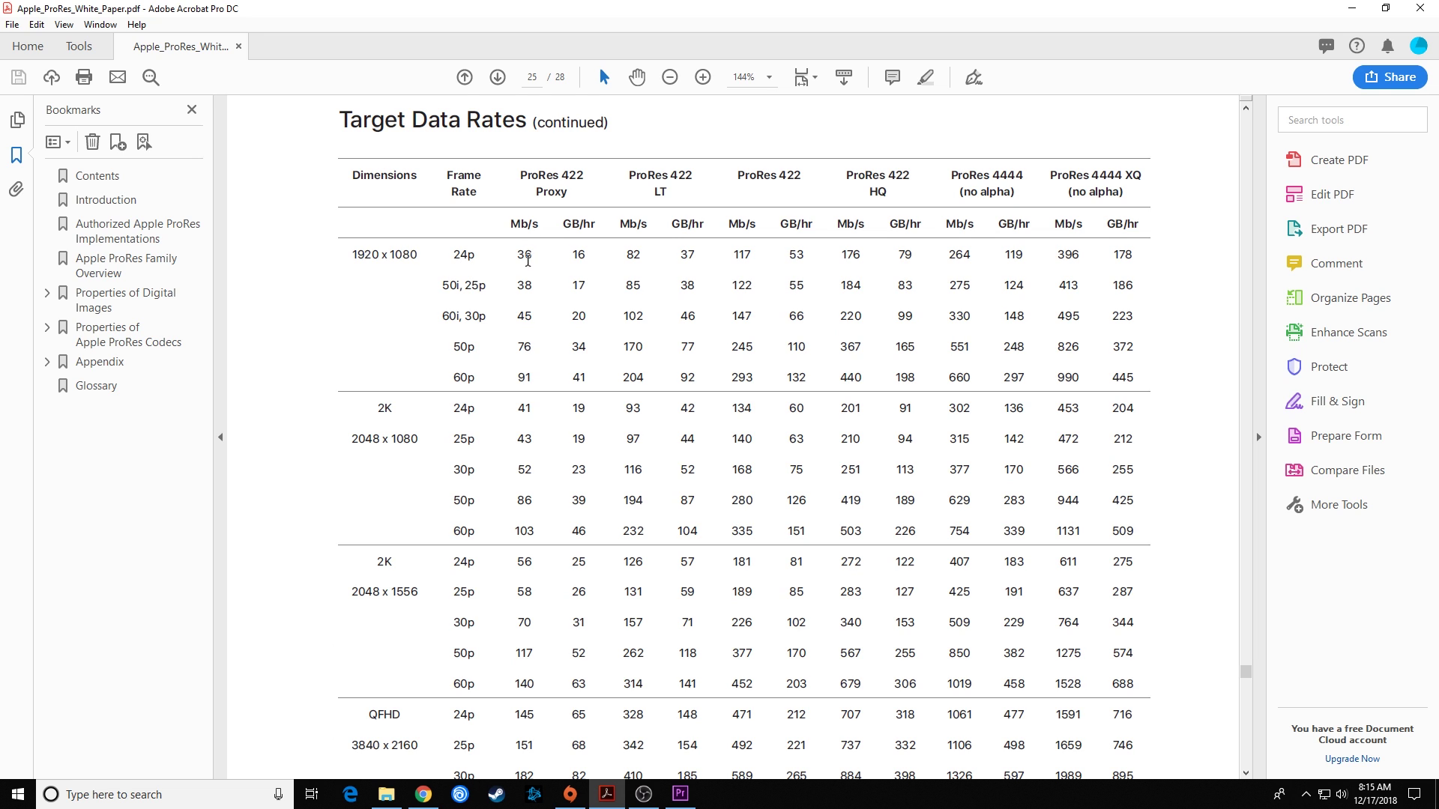
drag(517, 254, 538, 254)
drag(640, 177, 648, 177)
drag(631, 254, 642, 255)
scroll(617, 315, down, 3)
scroll(612, 315, down, 2)
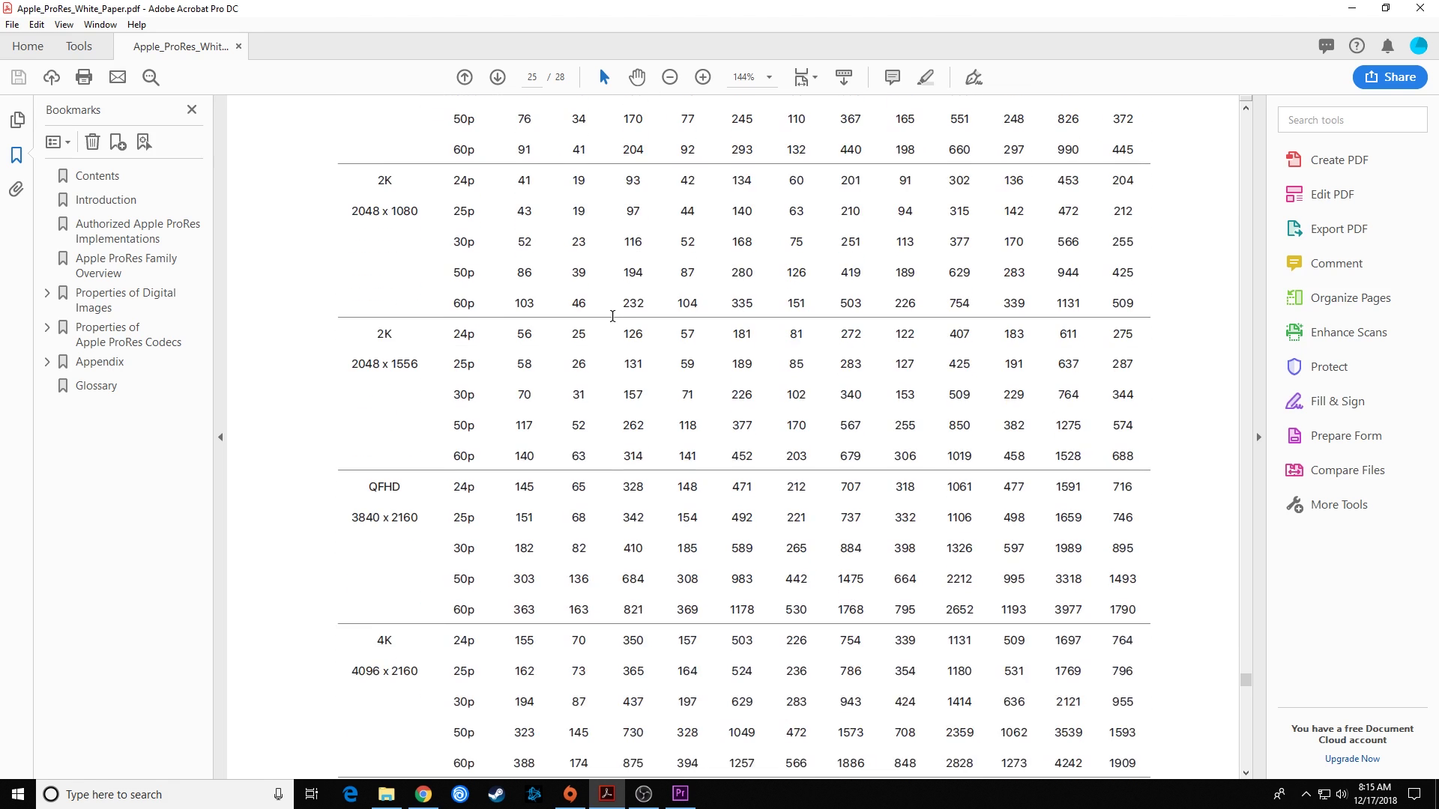
scroll(607, 322, up, 2)
scroll(604, 324, down, 2)
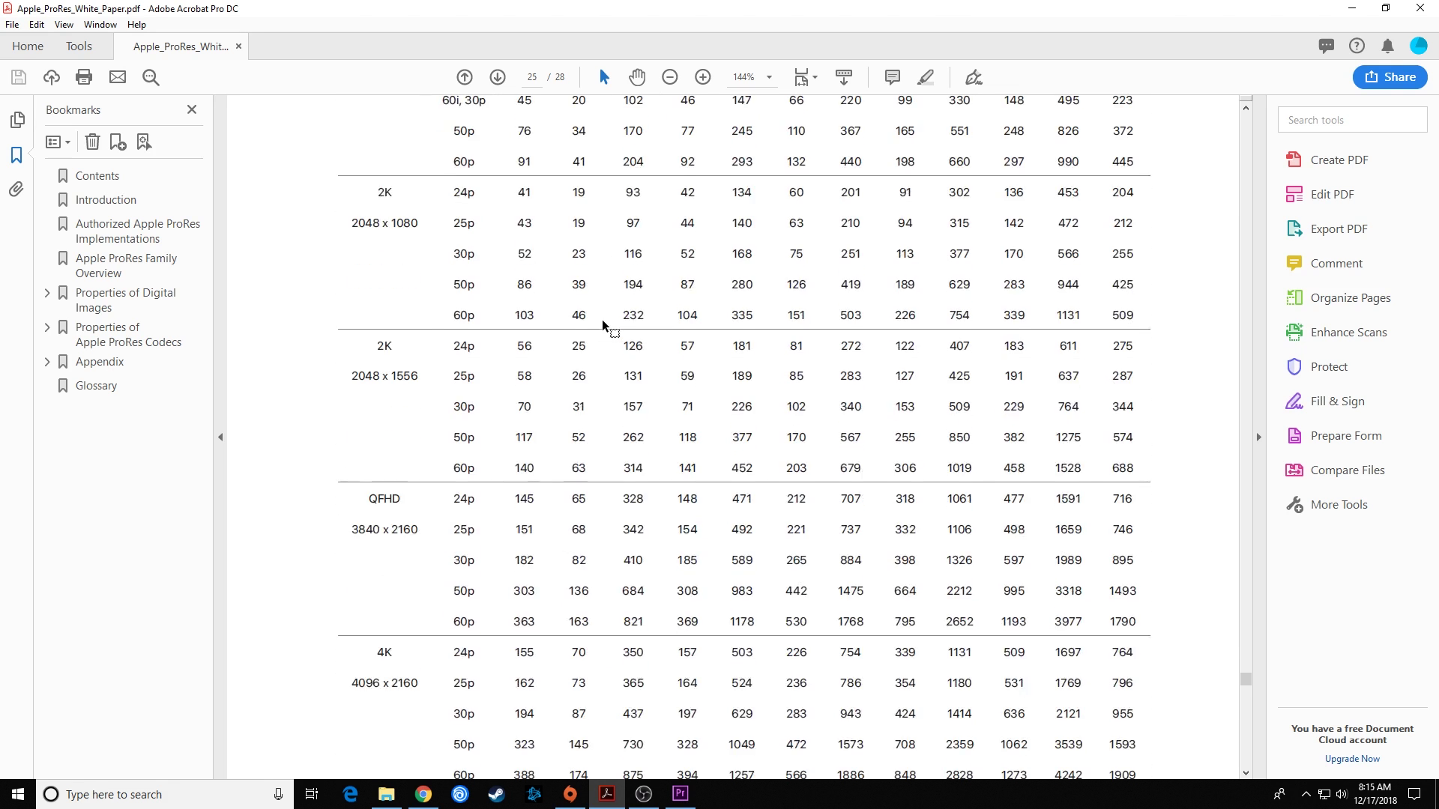
drag(514, 451, 531, 452)
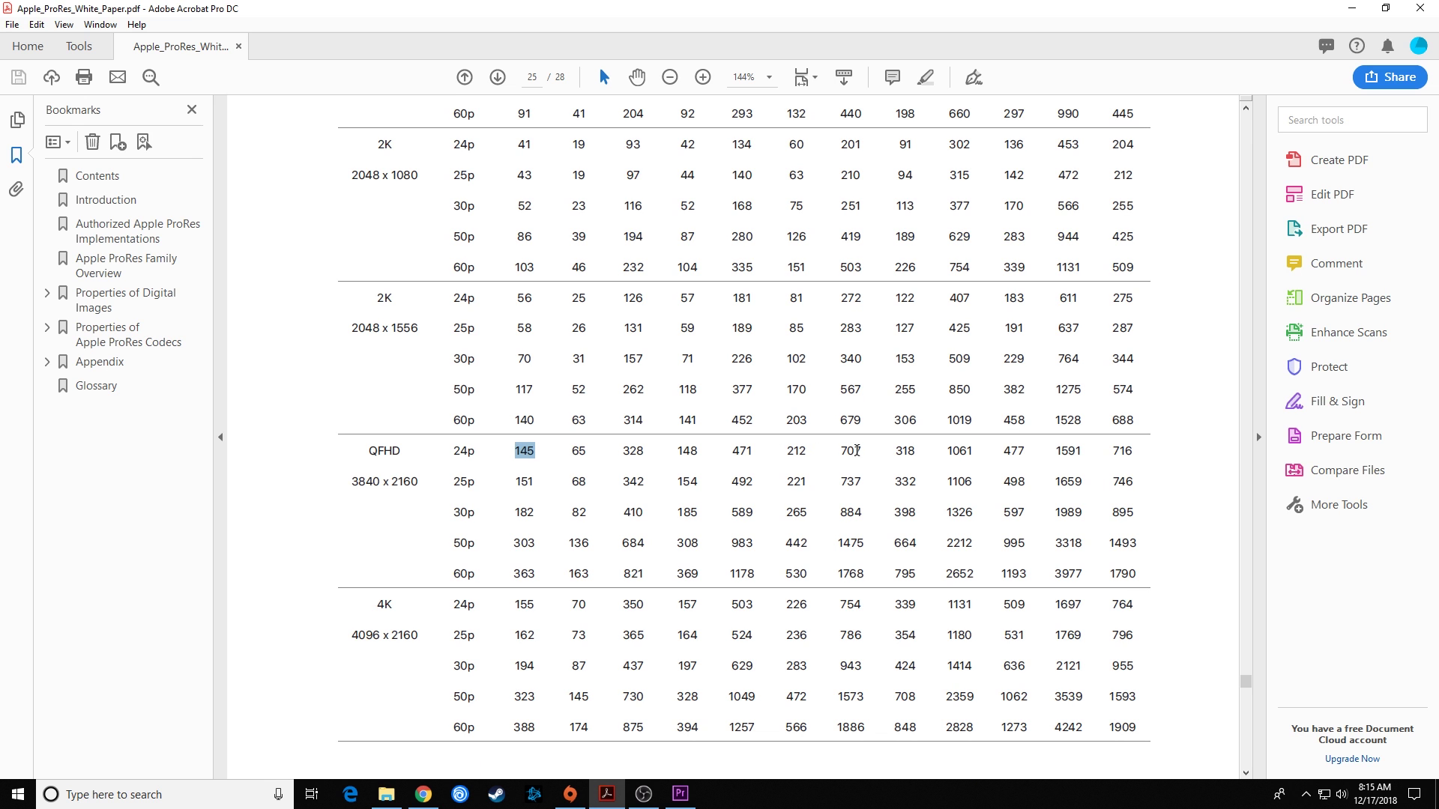
scroll(828, 442, down, 2)
scroll(824, 438, up, 1)
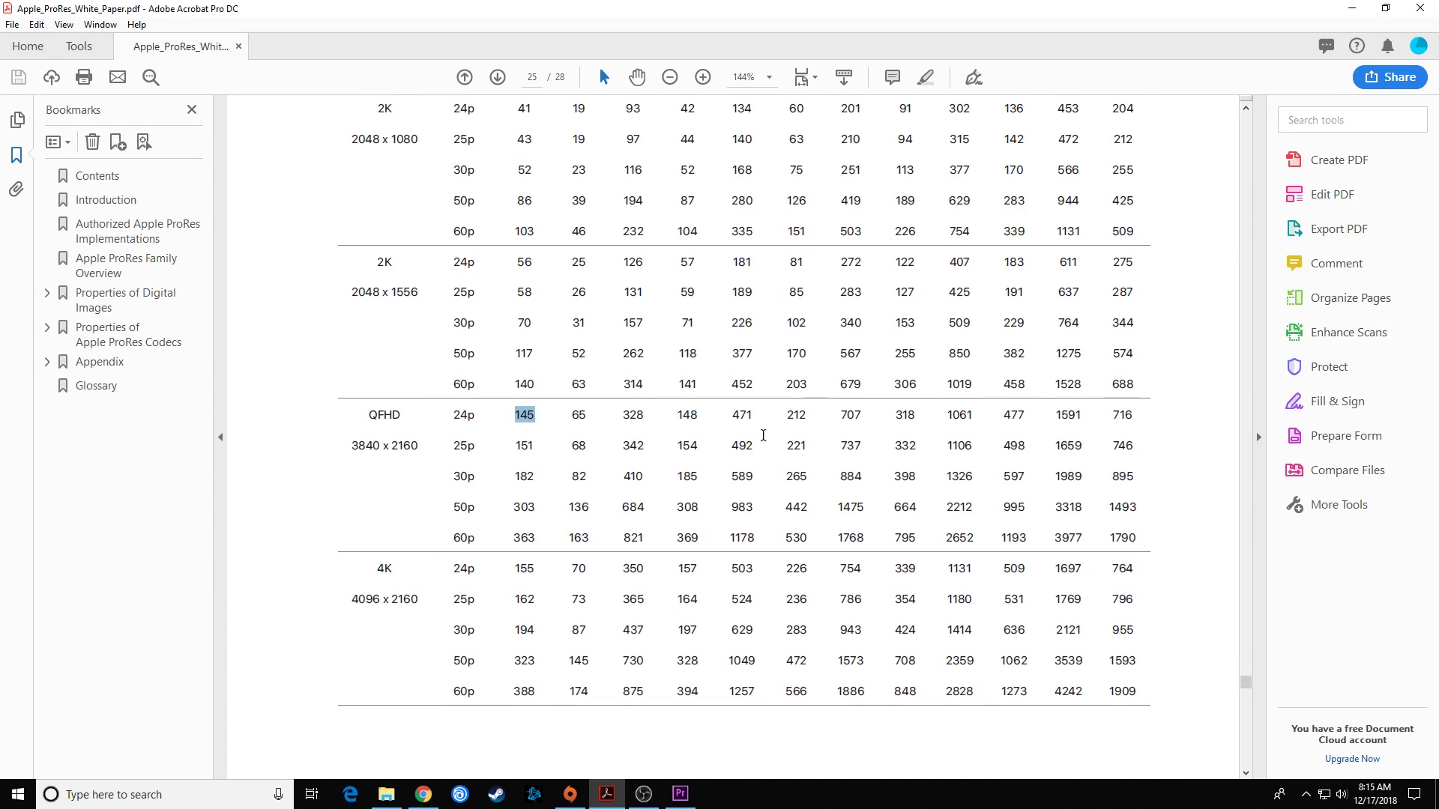
scroll(762, 436, up, 1)
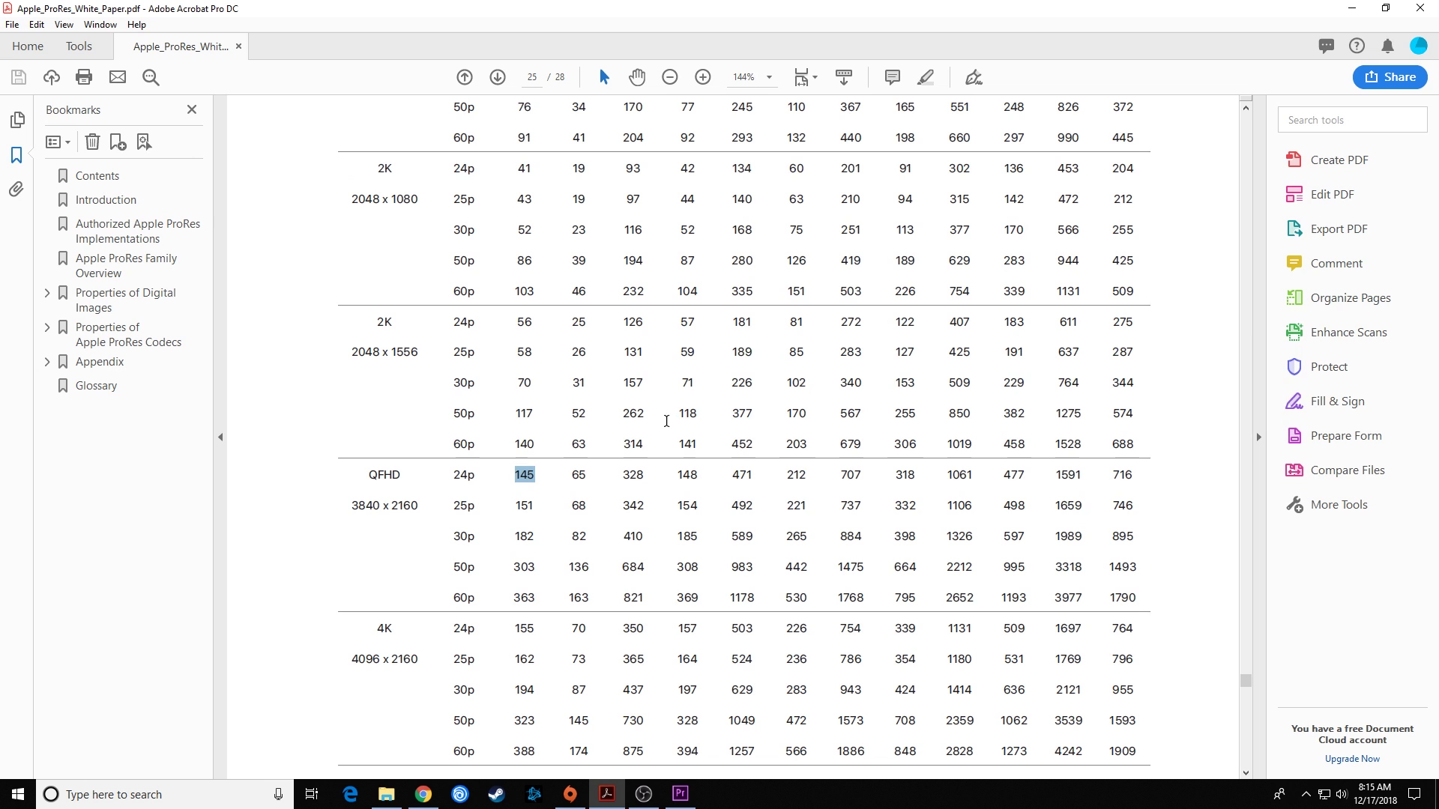
scroll(636, 418, up, 4)
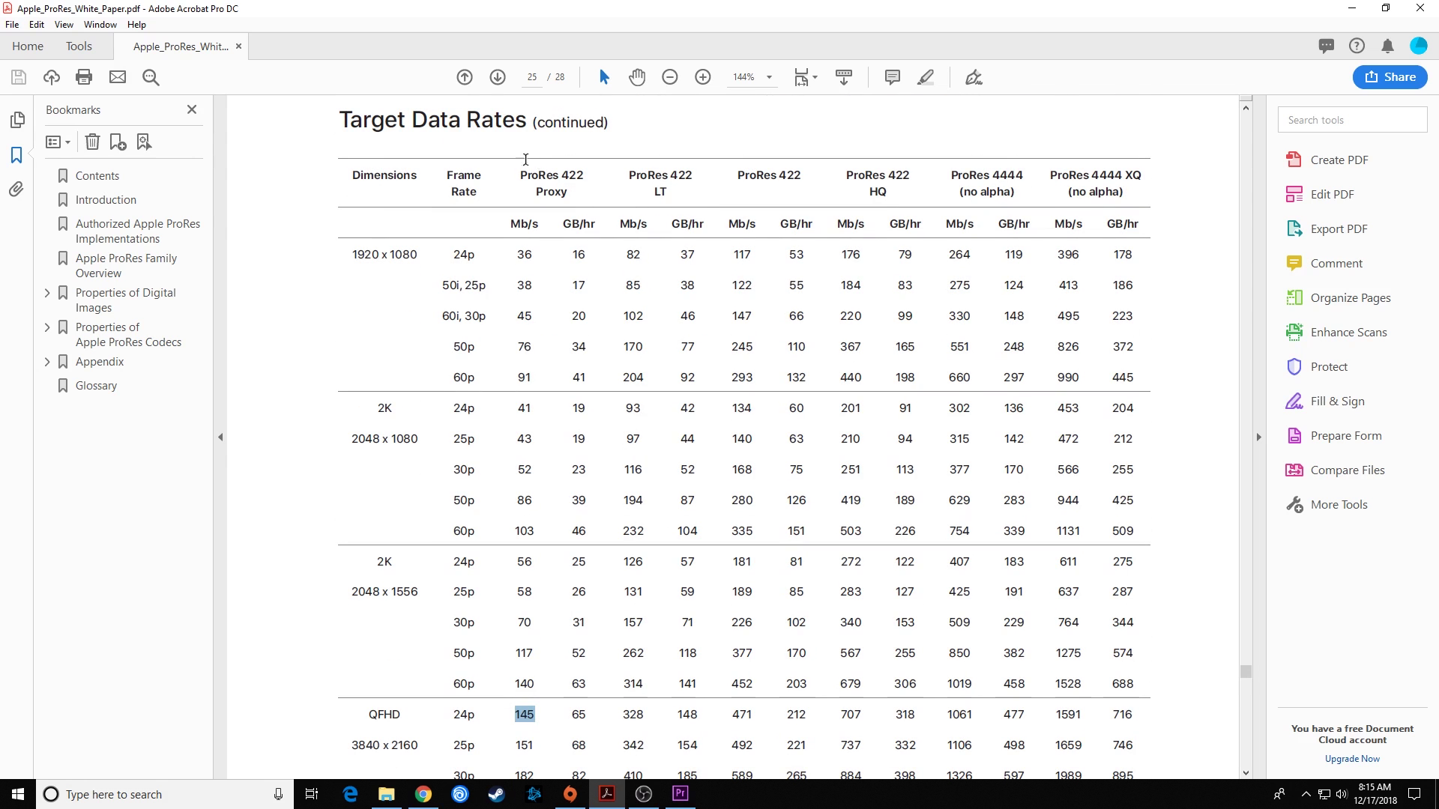
drag(519, 176, 585, 180)
drag(517, 254, 536, 254)
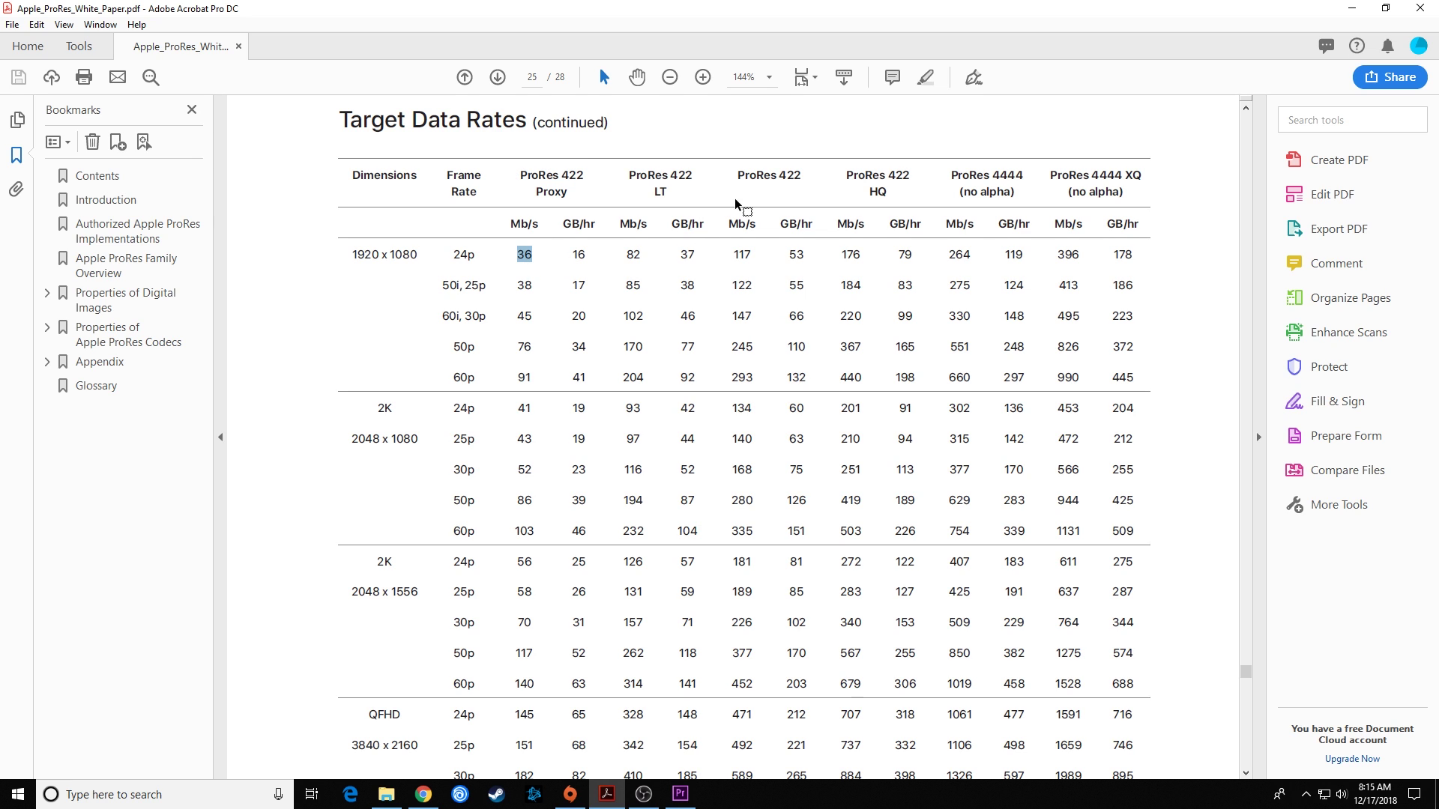
drag(737, 175, 802, 175)
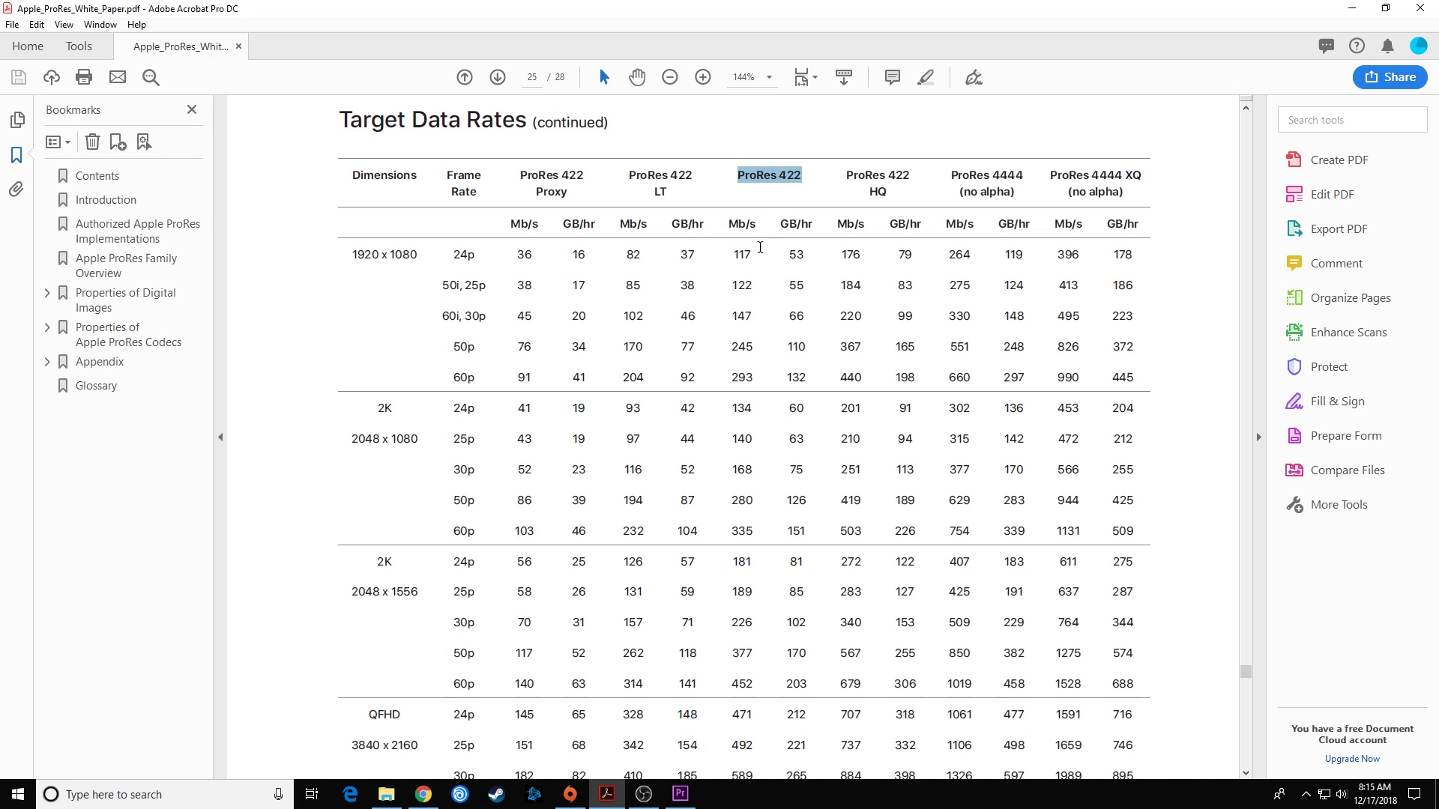
drag(753, 254, 734, 256)
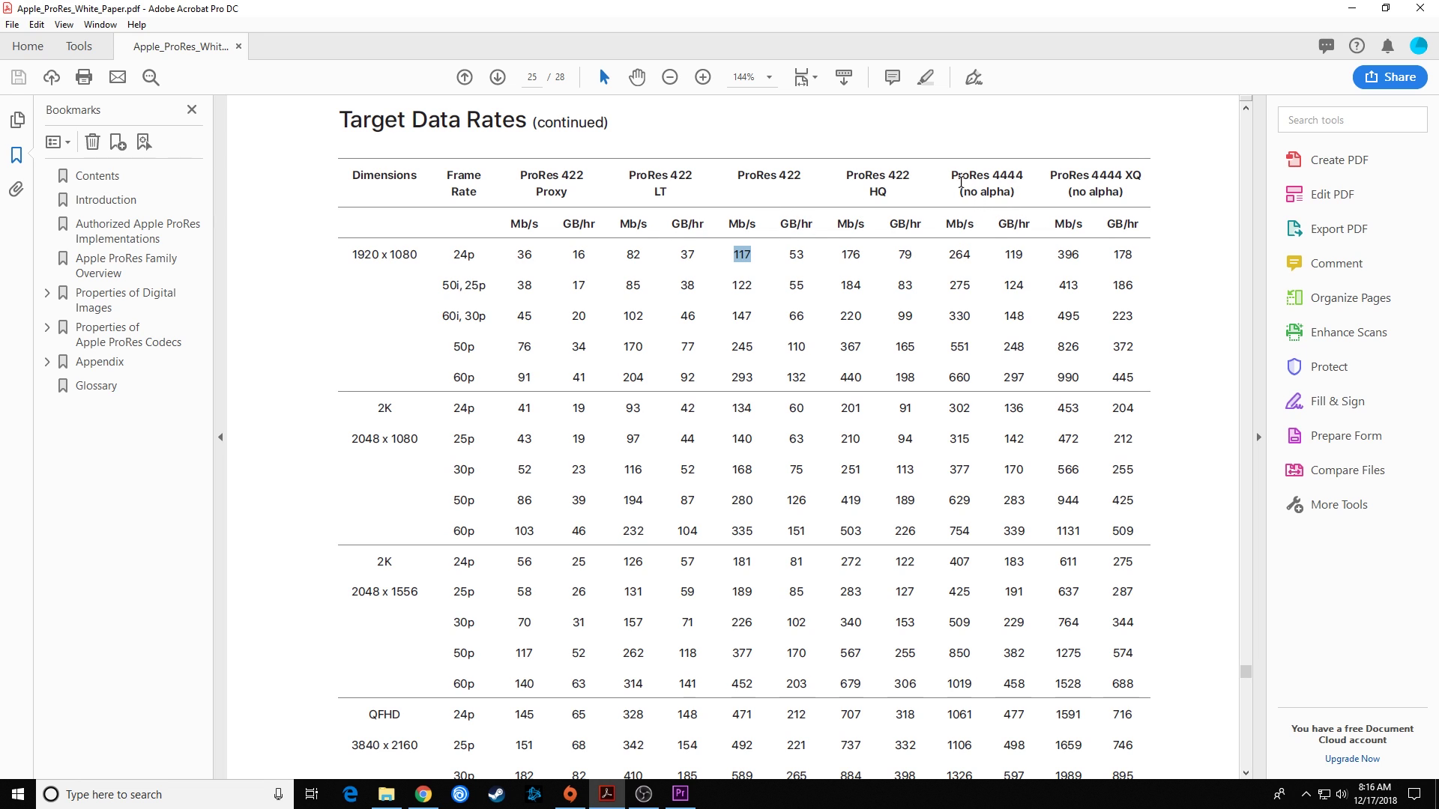
drag(953, 174, 1141, 180)
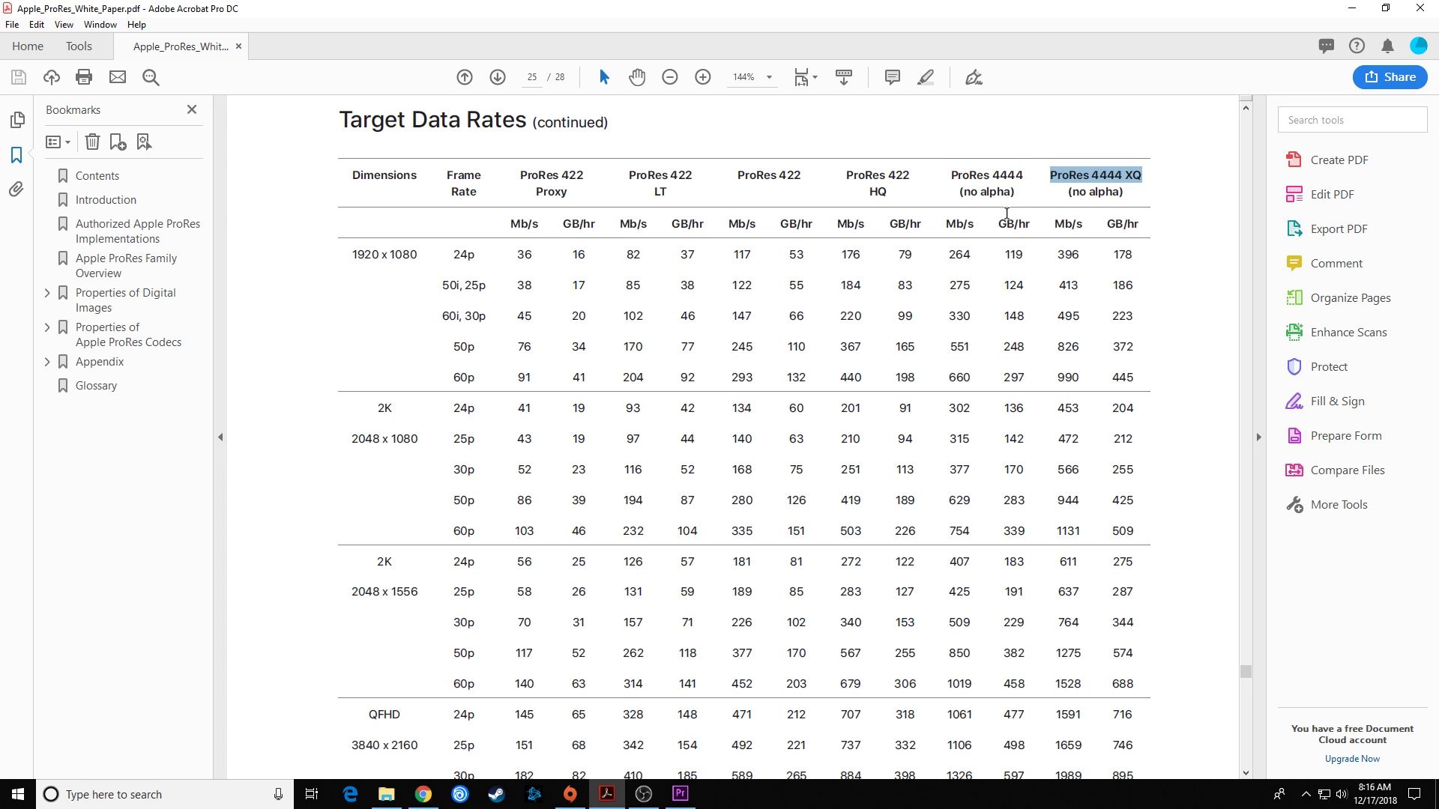
drag(1048, 178, 1131, 184)
drag(1057, 256, 1082, 258)
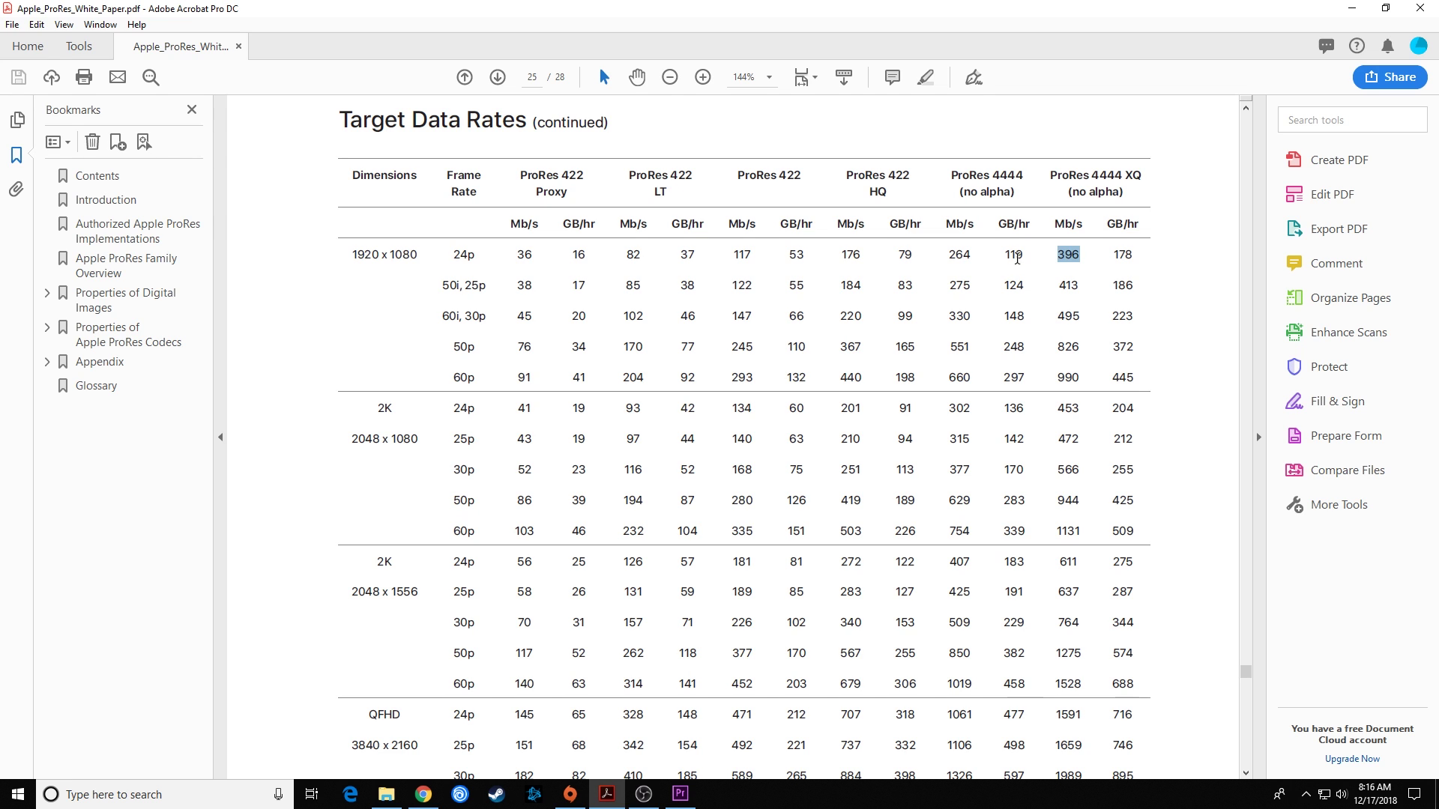
drag(1050, 176, 1140, 182)
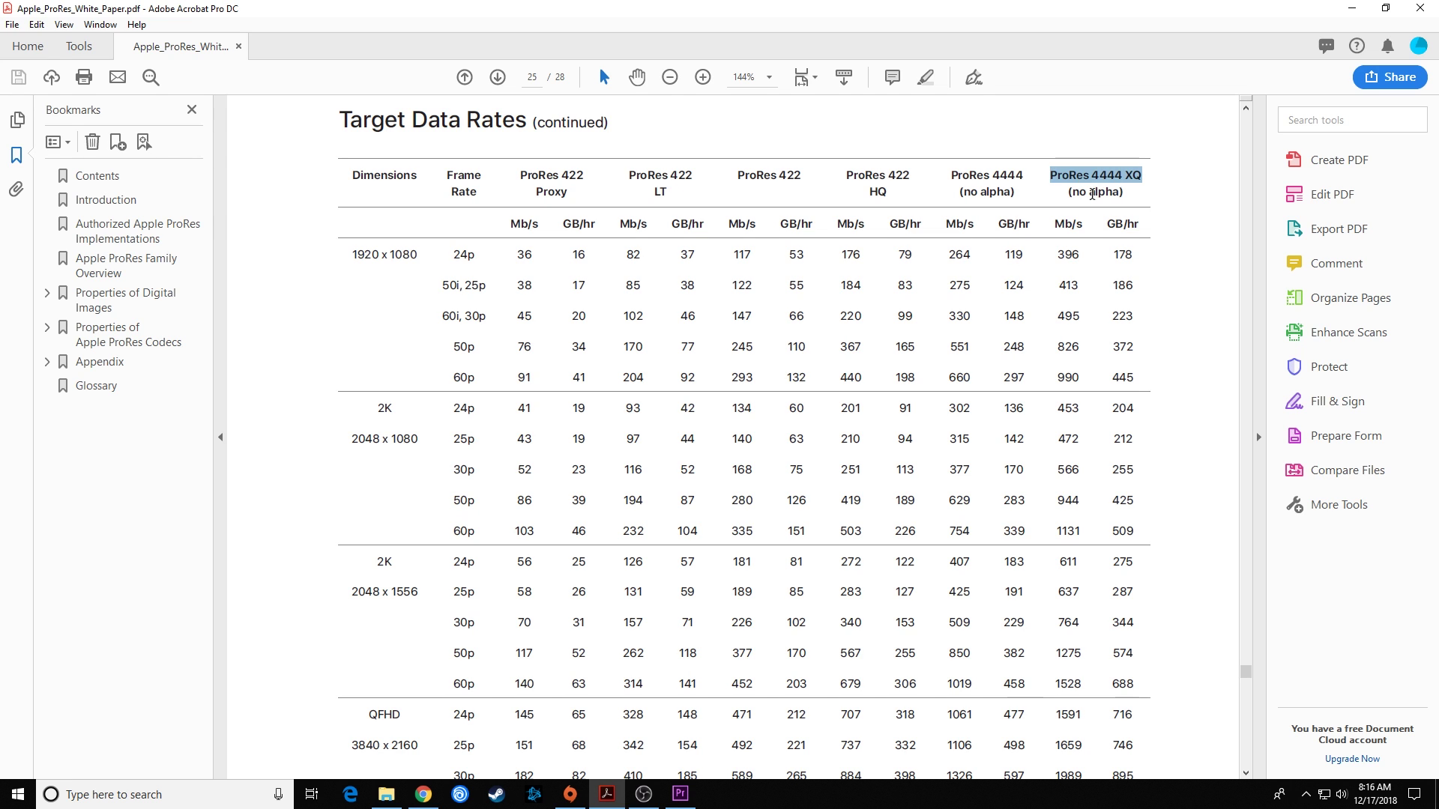
drag(1025, 176, 950, 176)
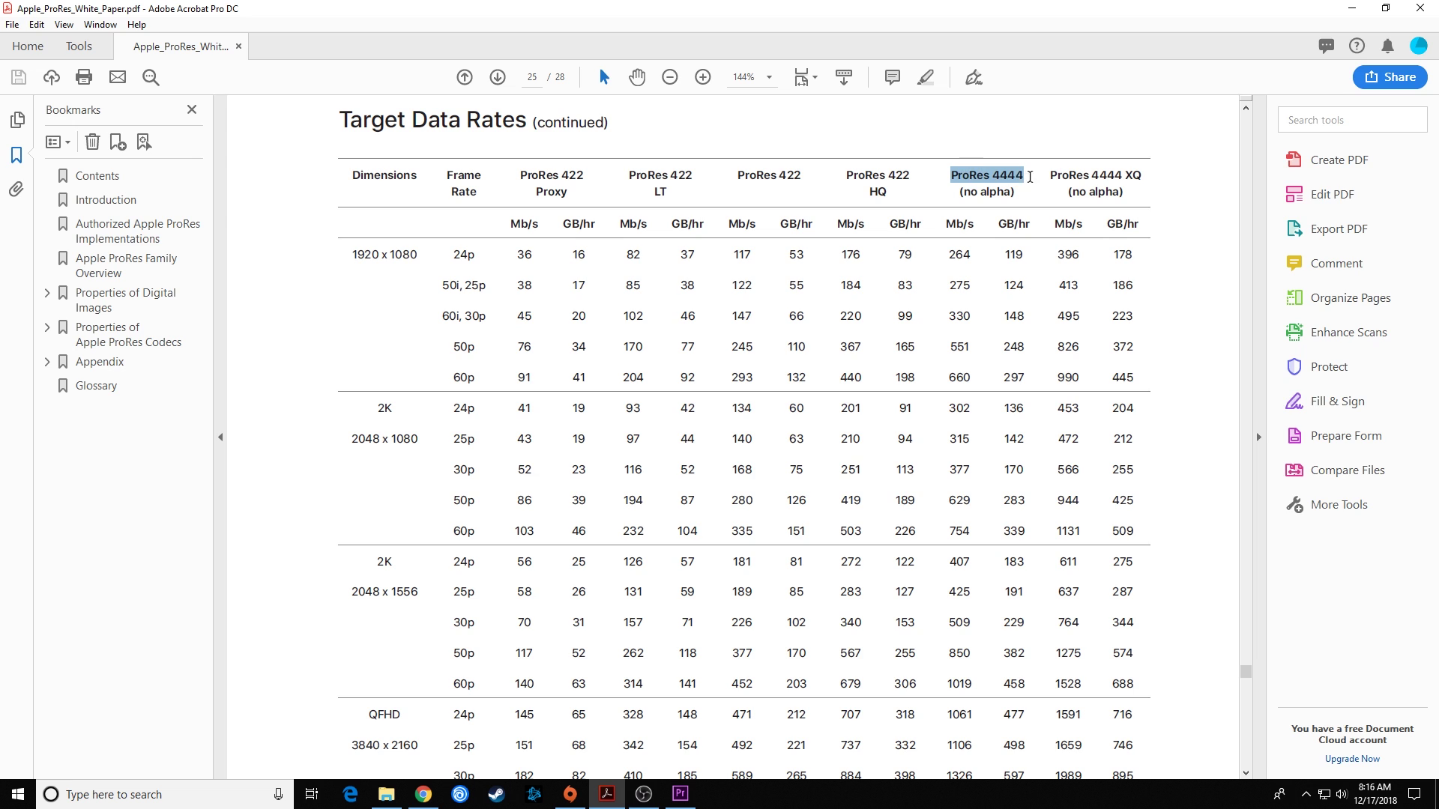
drag(1047, 175, 1141, 179)
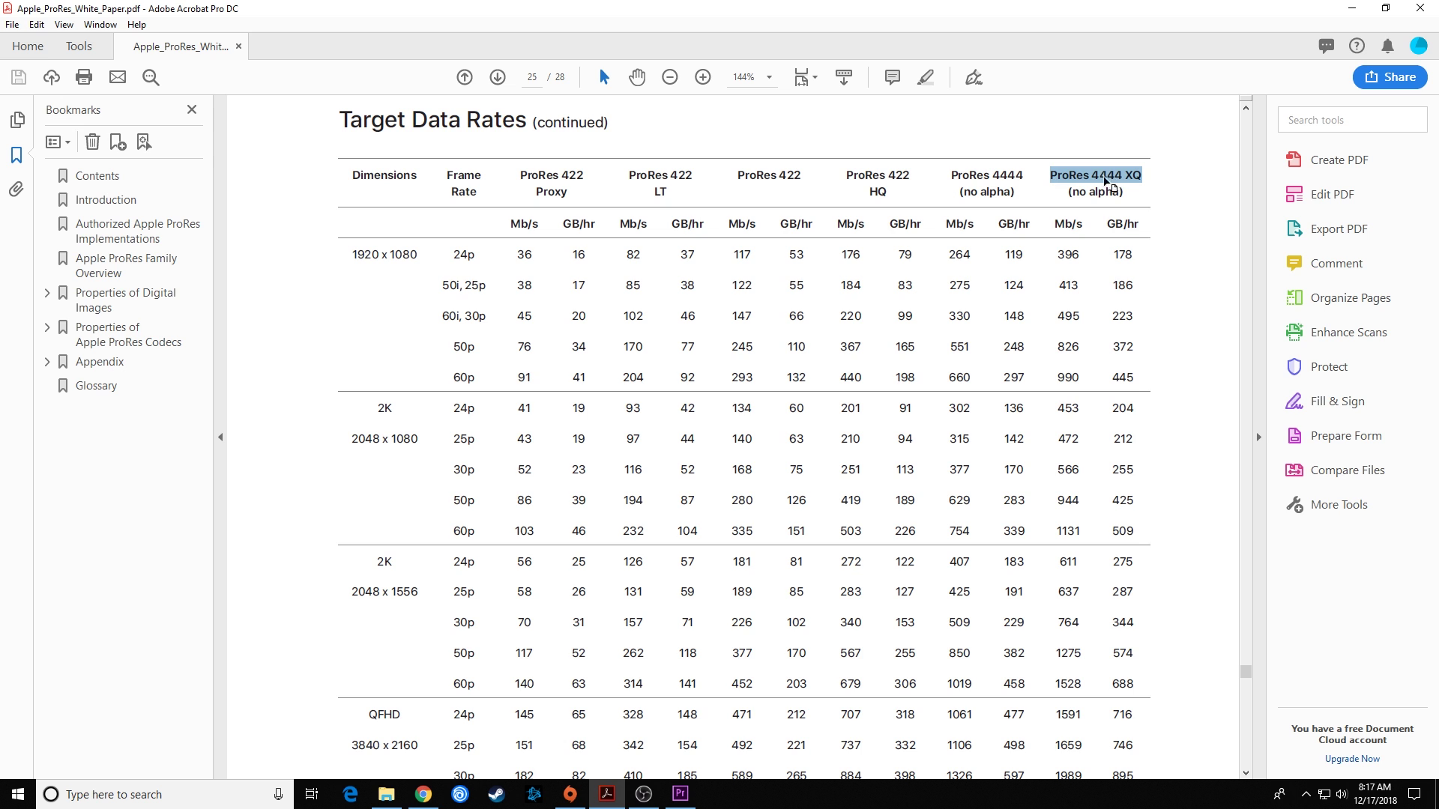
key(alt+Tab)
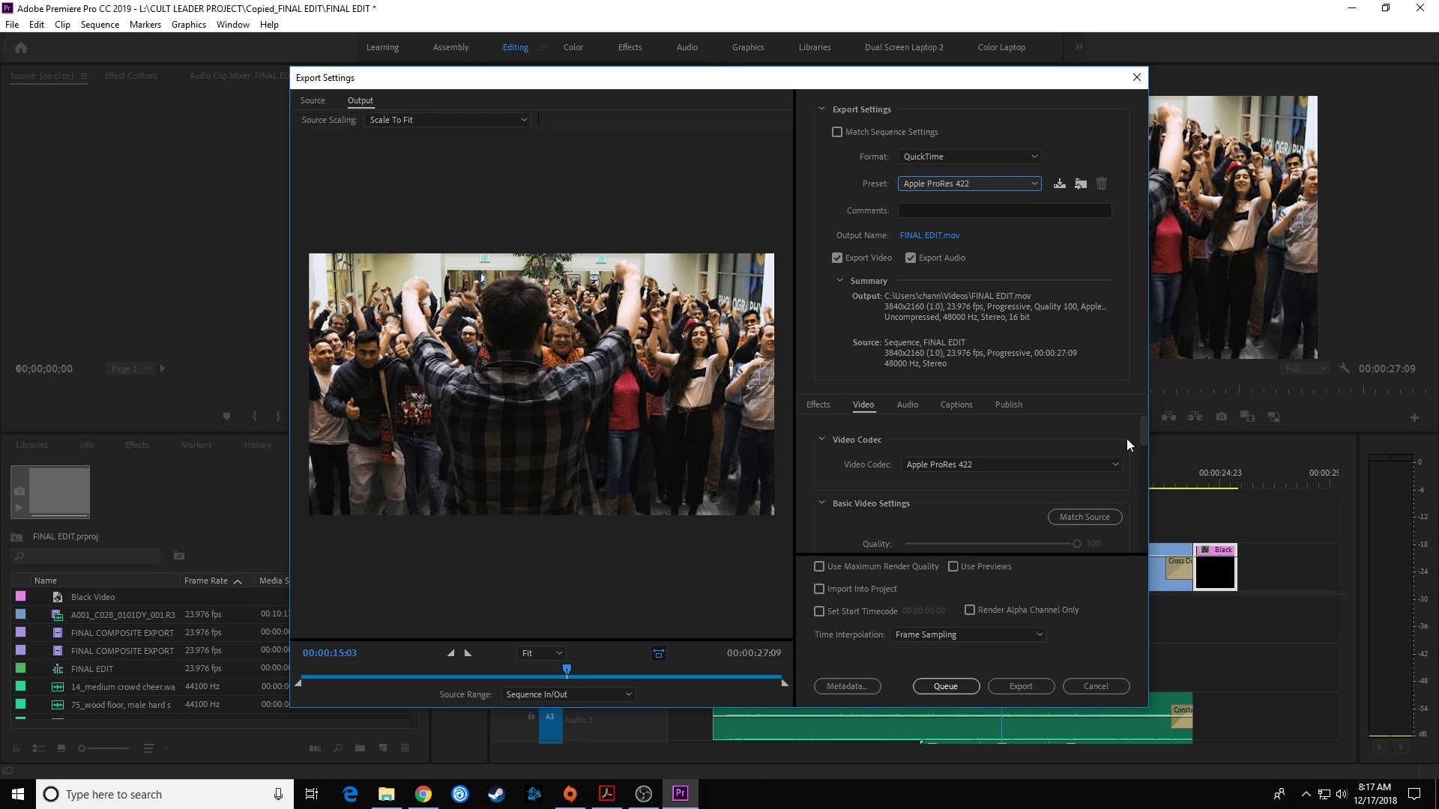
- Uncheck Match Source so the 3840x2160 frame size is editable and the preset becomes Custom
mouse_move(1140, 435)
mouse_down()
mouse_move(1137, 483)
mouse_move(1134, 434)
mouse_move(1142, 463)
mouse_up()
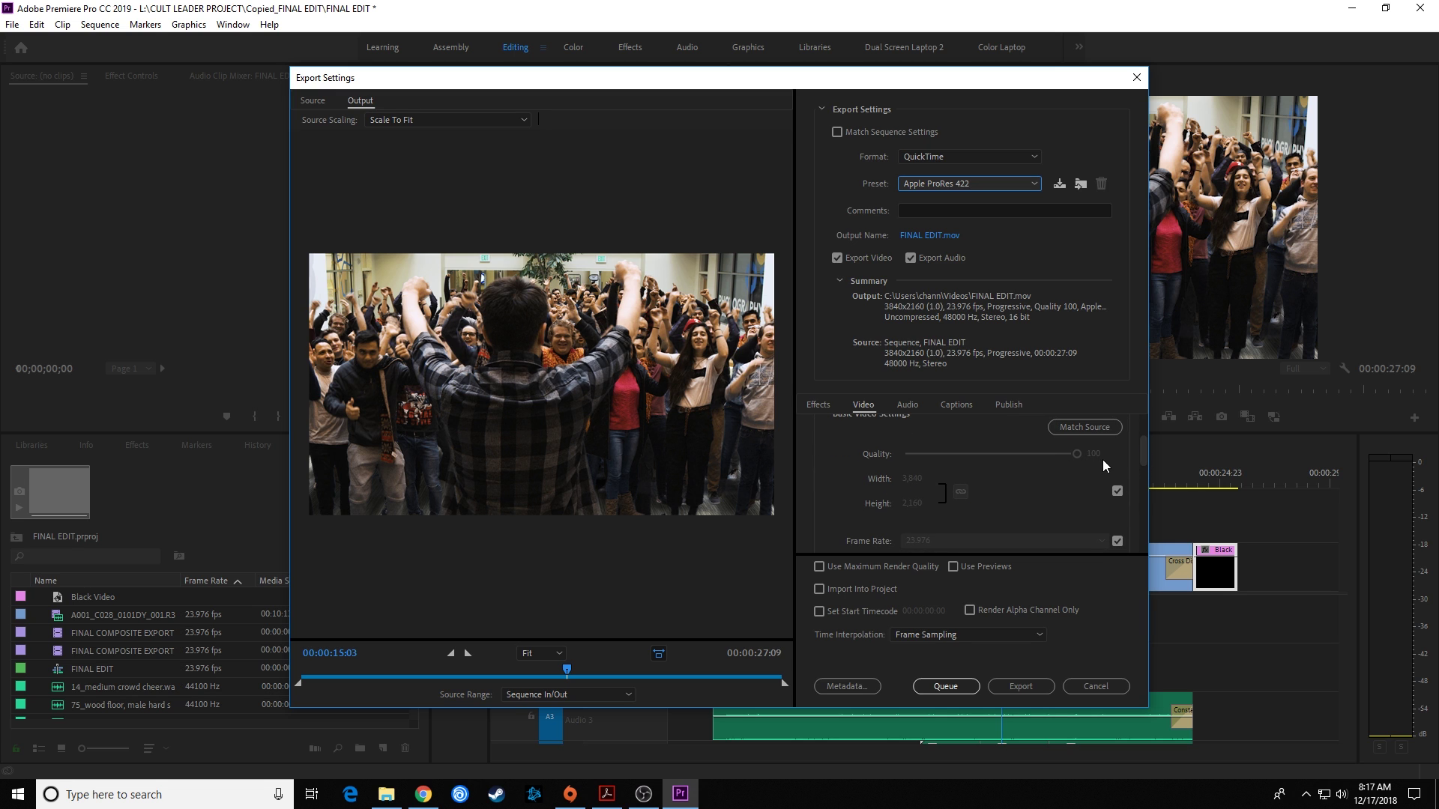
drag(1142, 452, 1141, 458)
click(1118, 484)
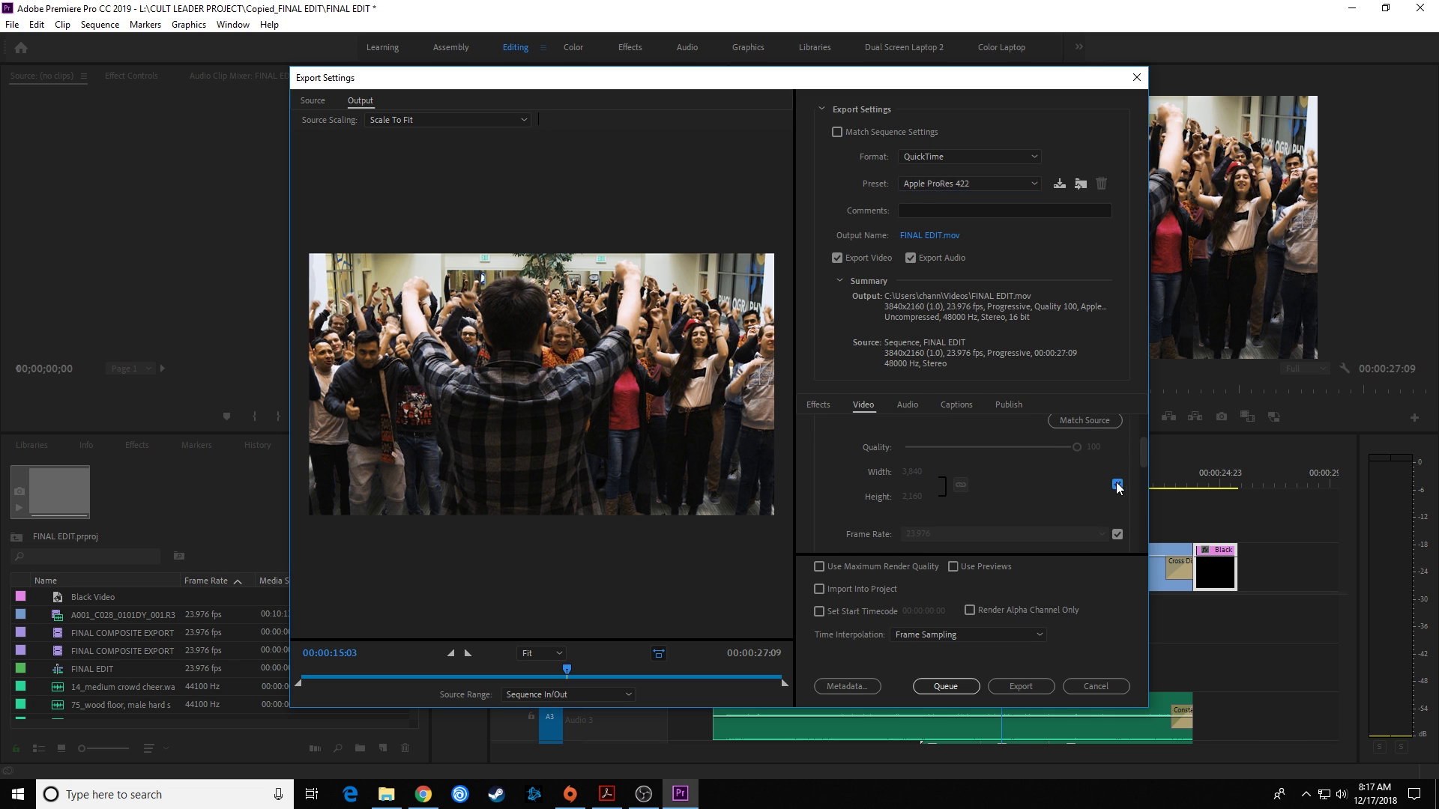
drag(1143, 456, 1139, 433)
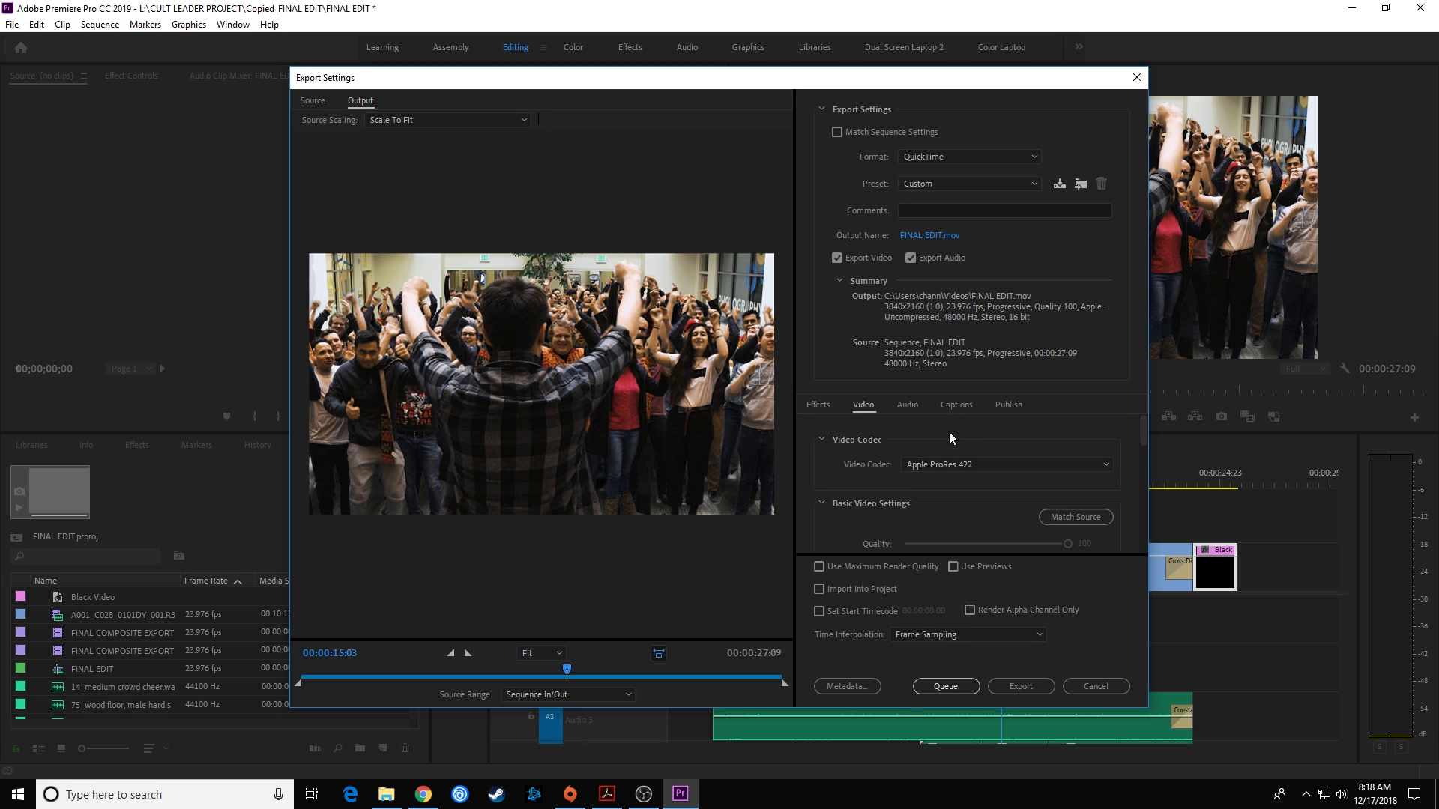
- Keep FINAL EDIT.mov in Downloads as the output and start encoding the export
click(928, 235)
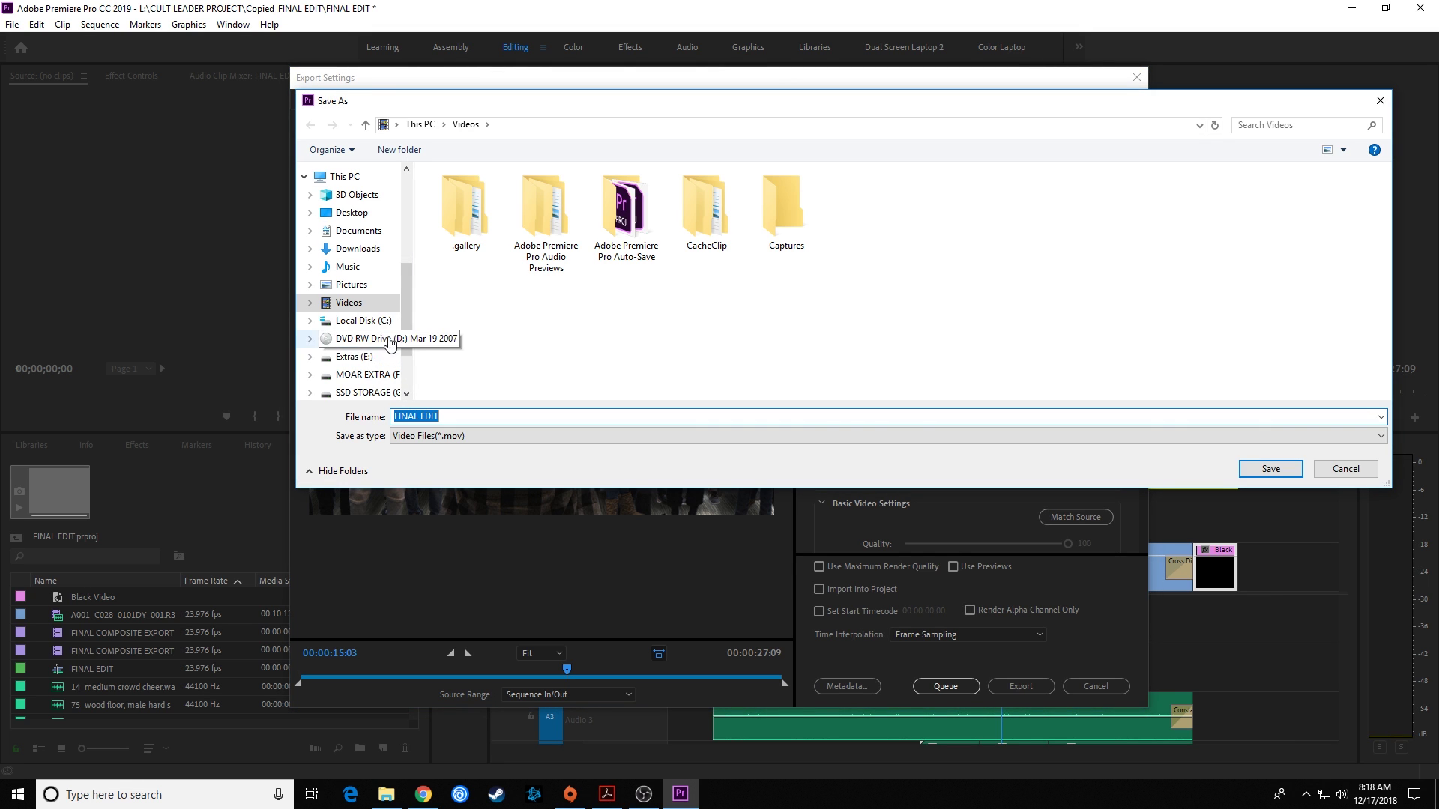
key(Escape)
click(1020, 682)
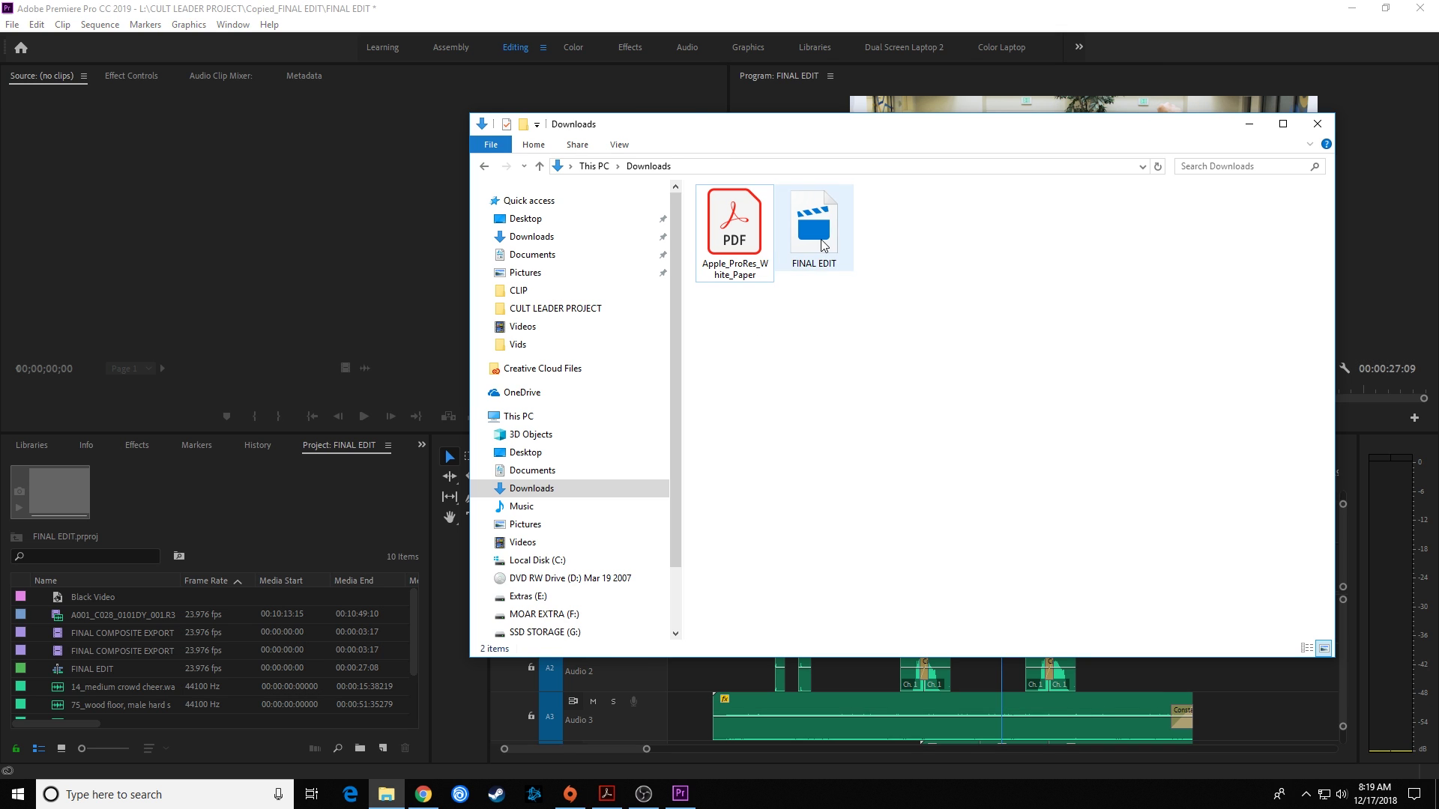
- Drag FINAL EDIT.mov from the Downloads folder into Premiere's Source monitor
click(815, 238)
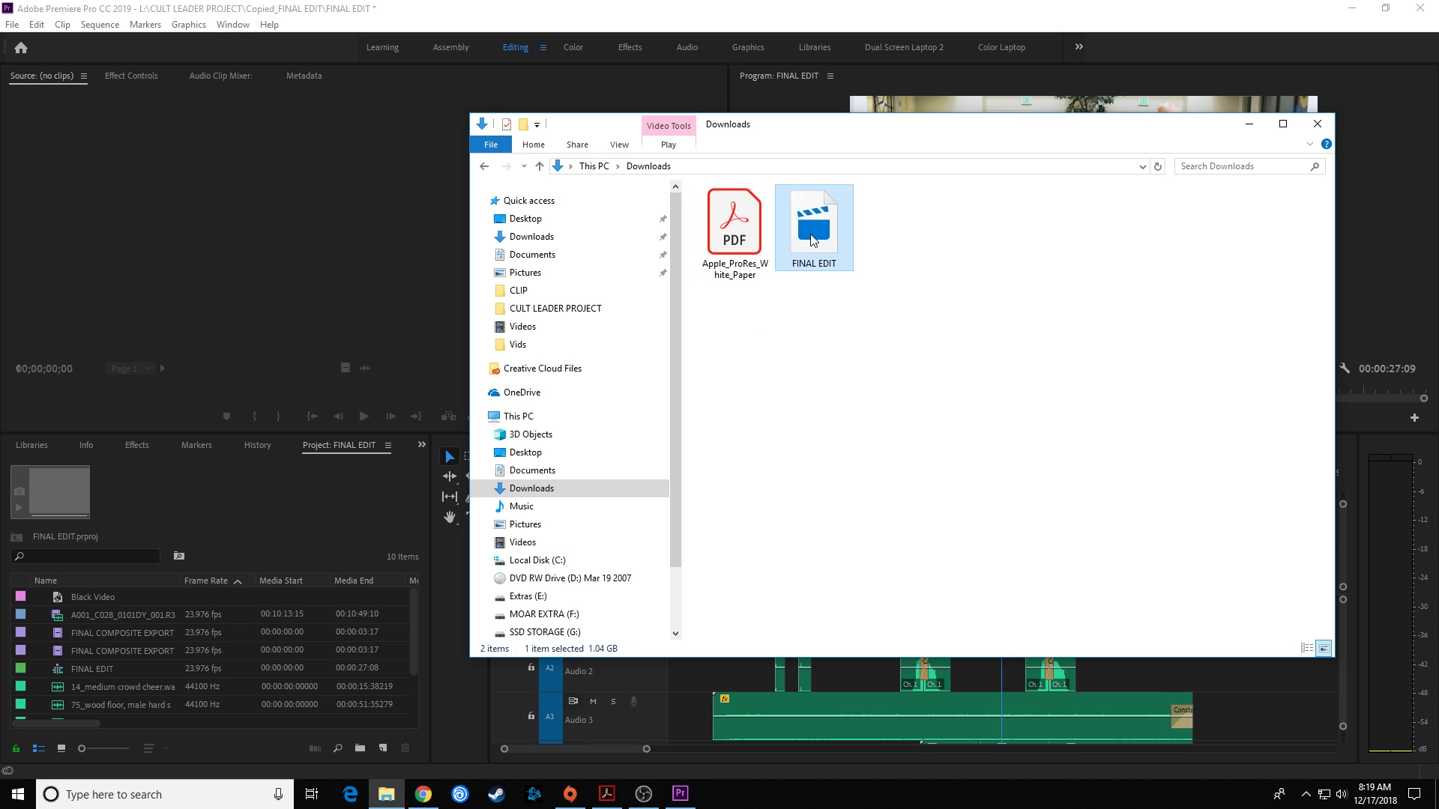
right_click(815, 229)
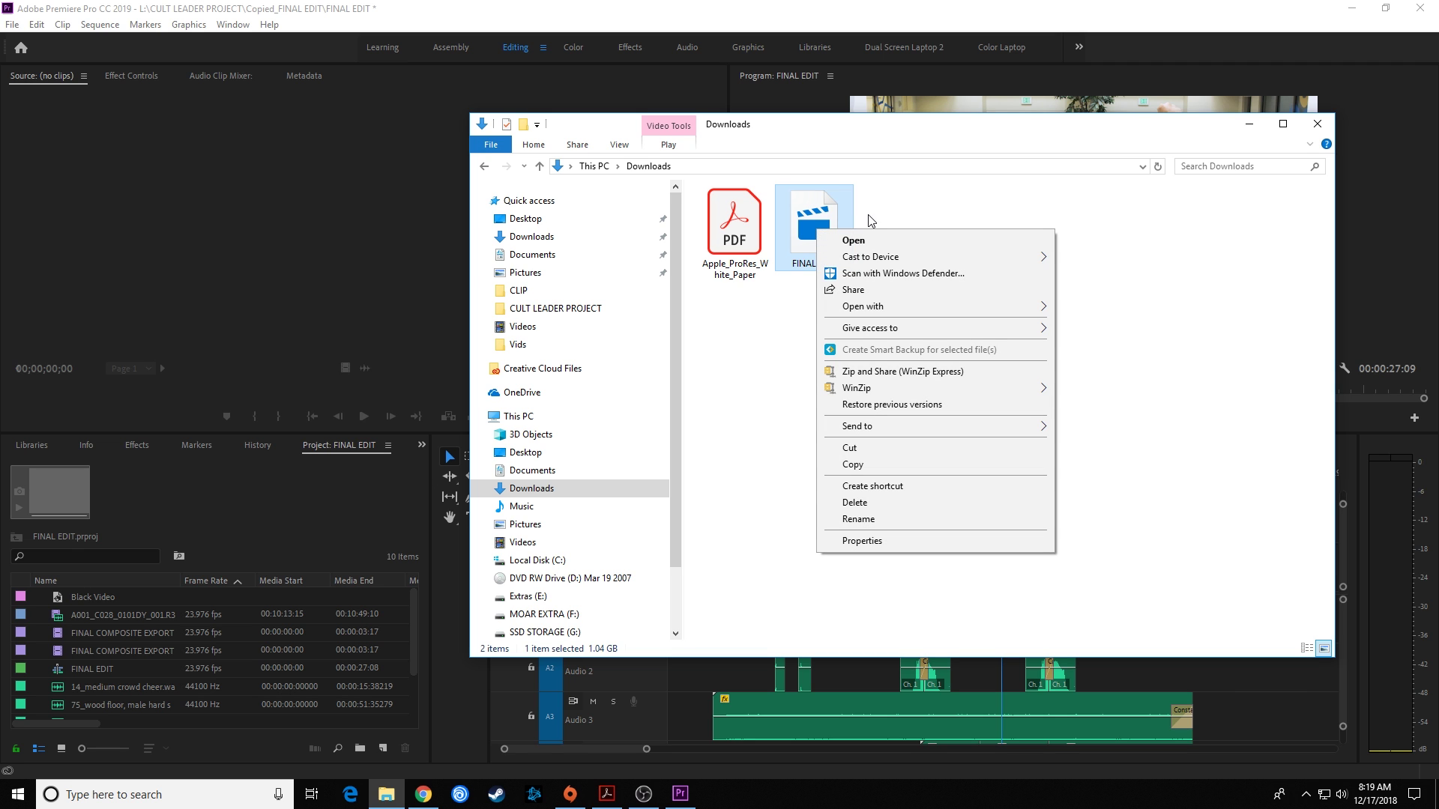
click(819, 234)
drag(819, 233, 316, 237)
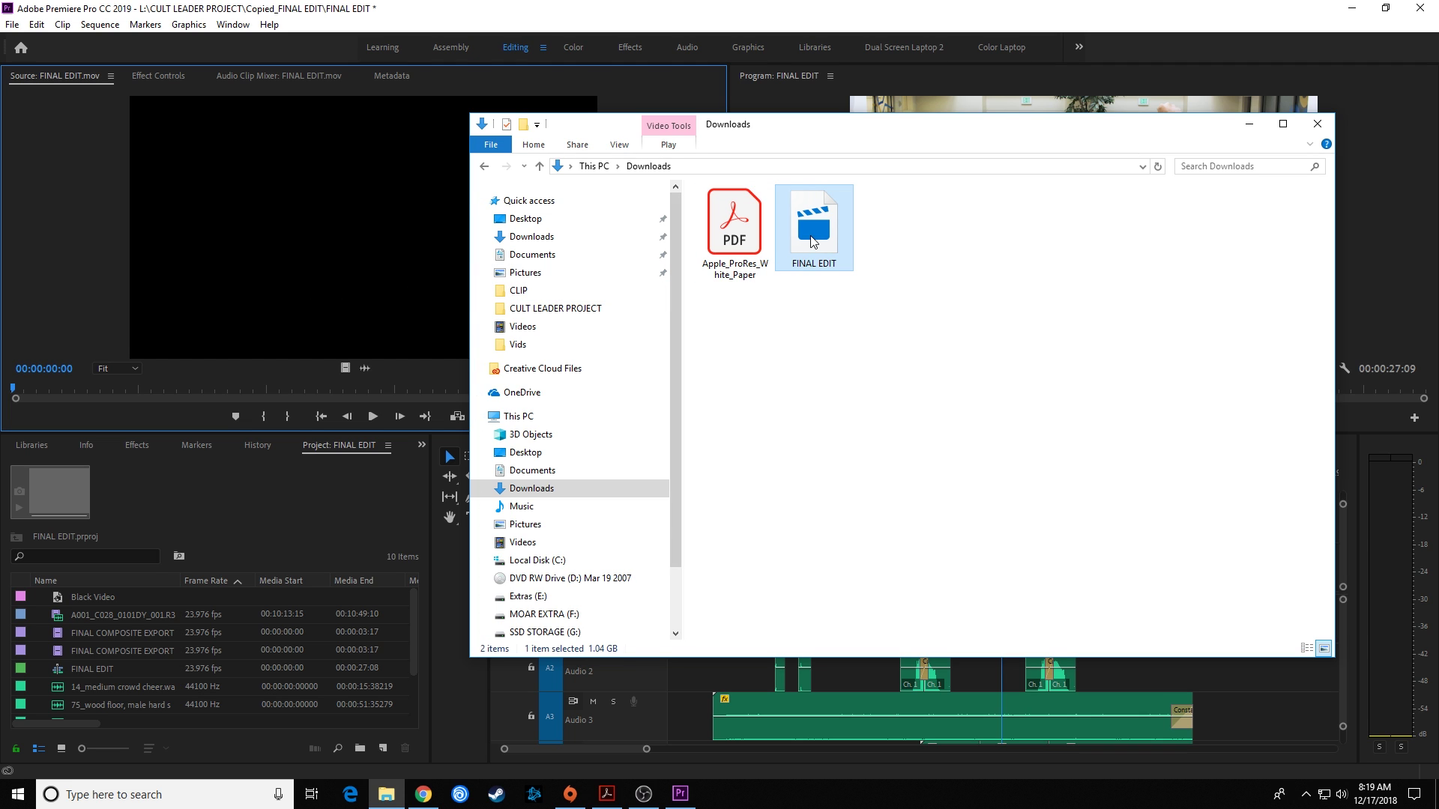
- Deselect the file in Downloads and bring Premiere back in front of the folder window
drag(888, 223, 801, 276)
click(811, 285)
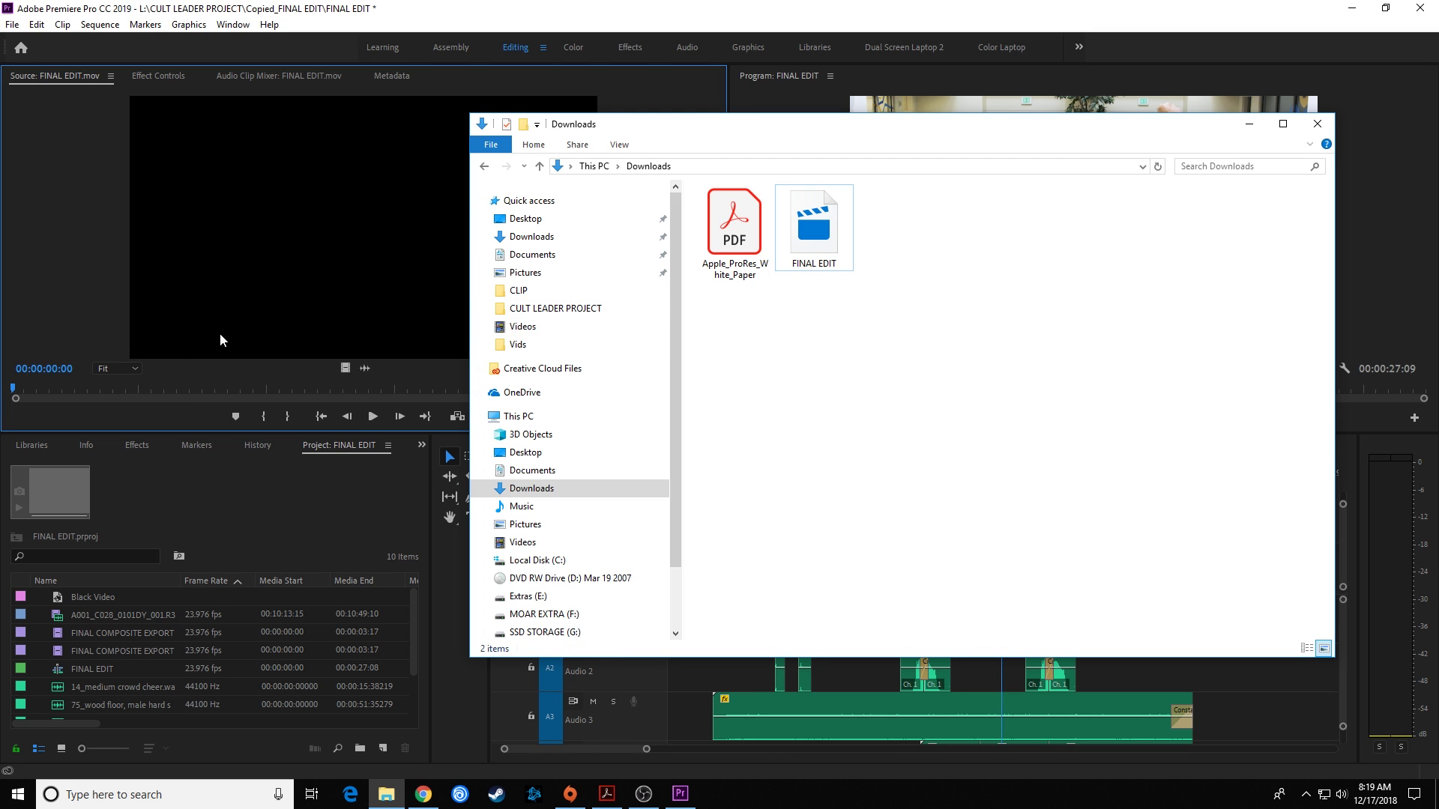
click(98, 339)
- Play FINAL EDIT.mov in the Source monitor from near its start, stopping at 00:00:25:13
drag(39, 389, 203, 380)
key(space)
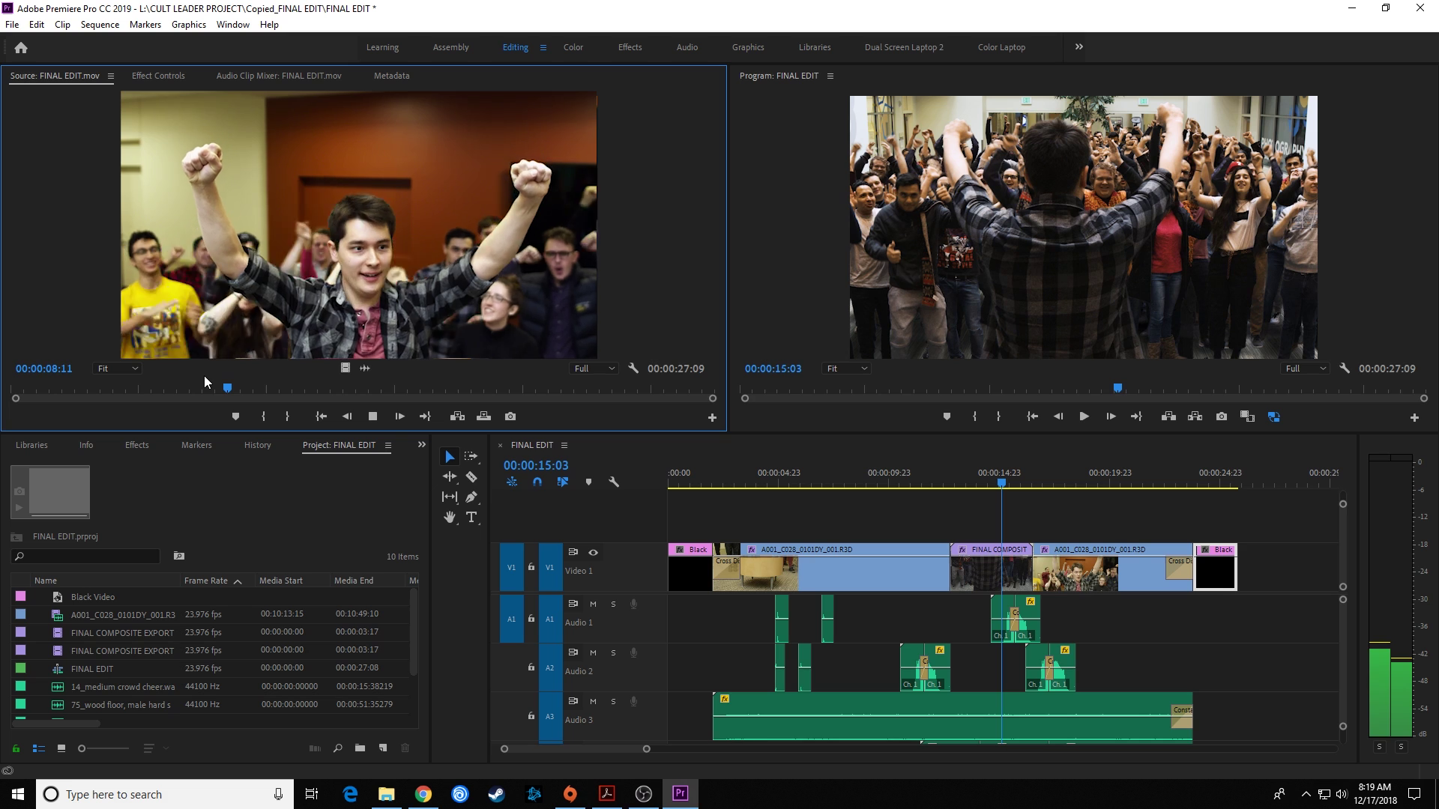
key(space)
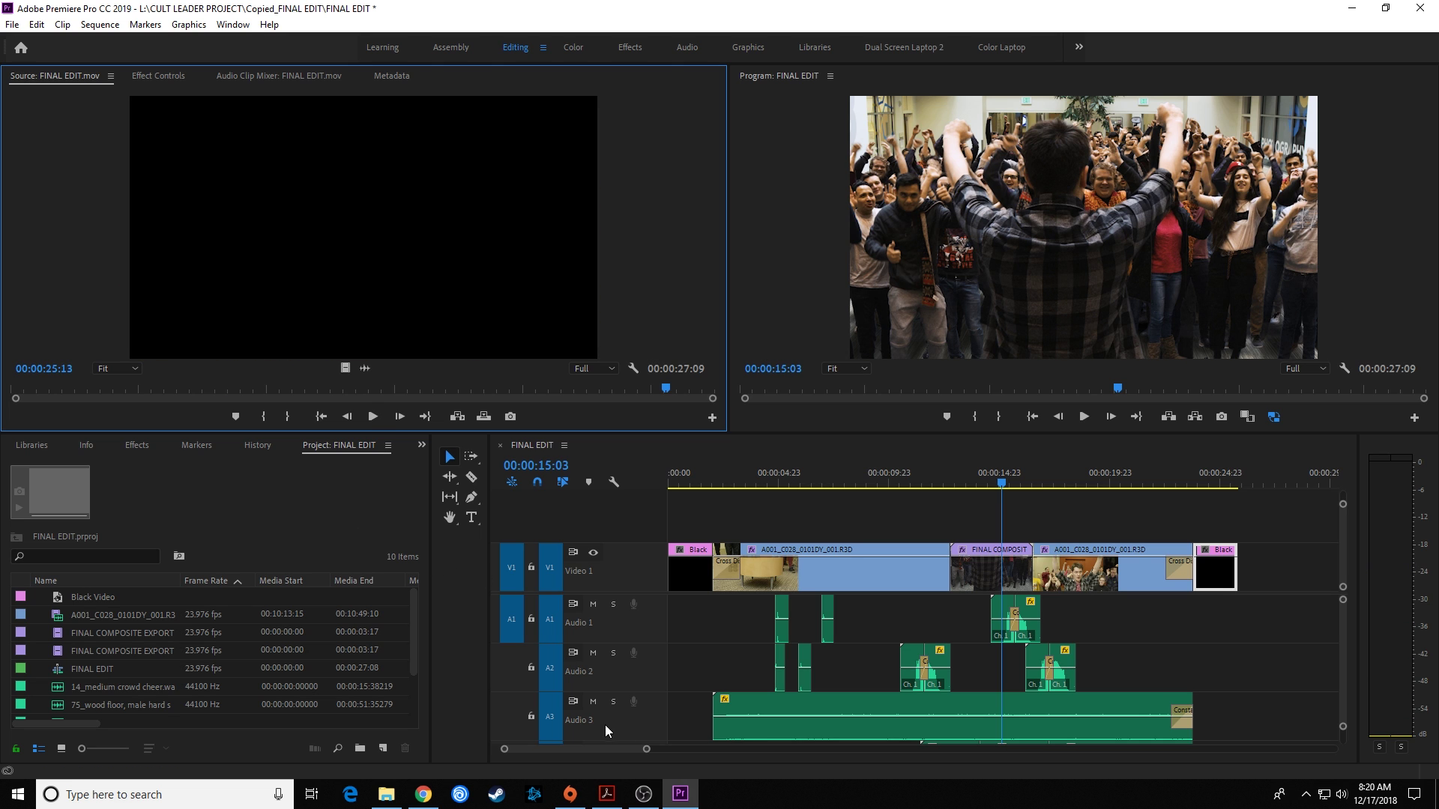